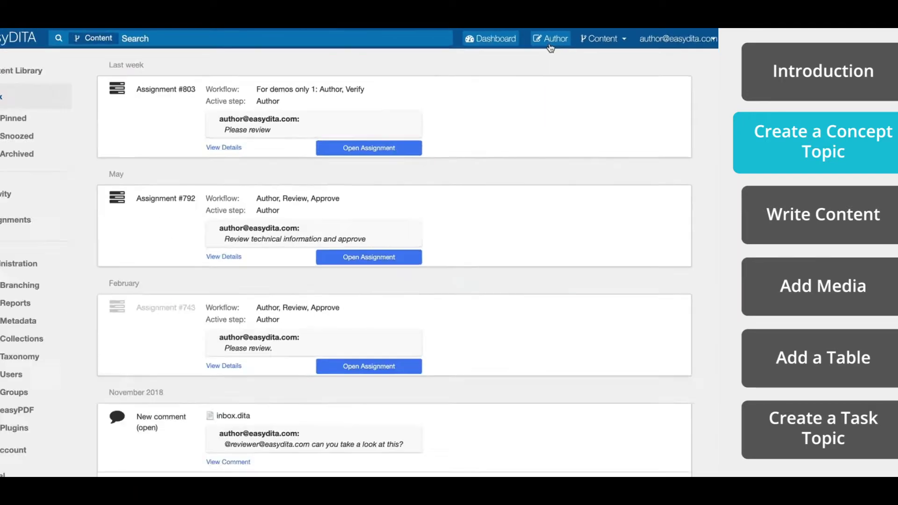
Open the authoring content library and browse the Demo, Test and Documentation folders.
{"action": "left_click", "coordinate": [444, 61]}
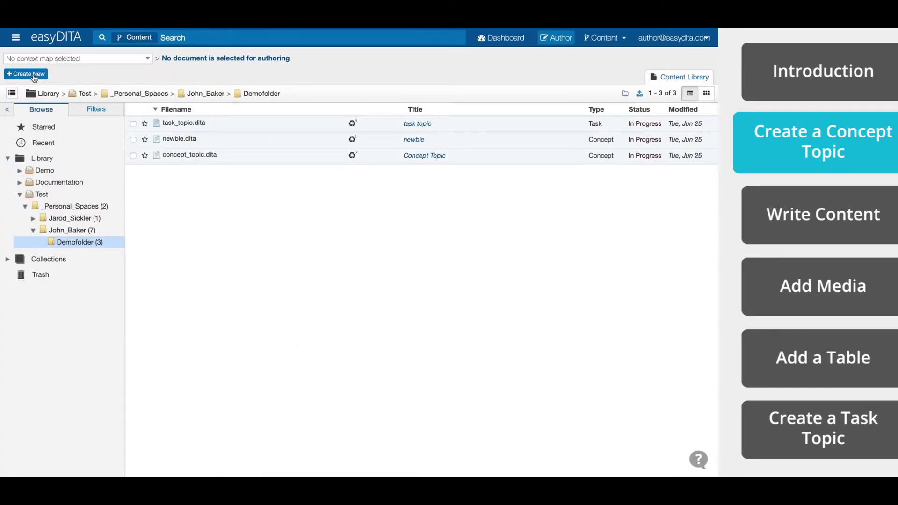
{"action": "left_click", "coordinate": [20, 170]}
{"action": "left_click", "coordinate": [33, 194]}
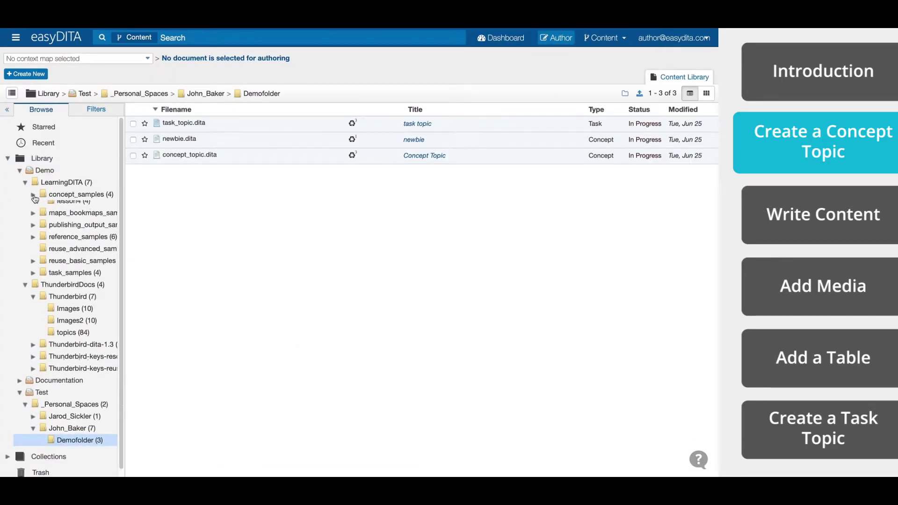
{"action": "left_click", "coordinate": [26, 183]}
{"action": "left_click", "coordinate": [20, 170]}
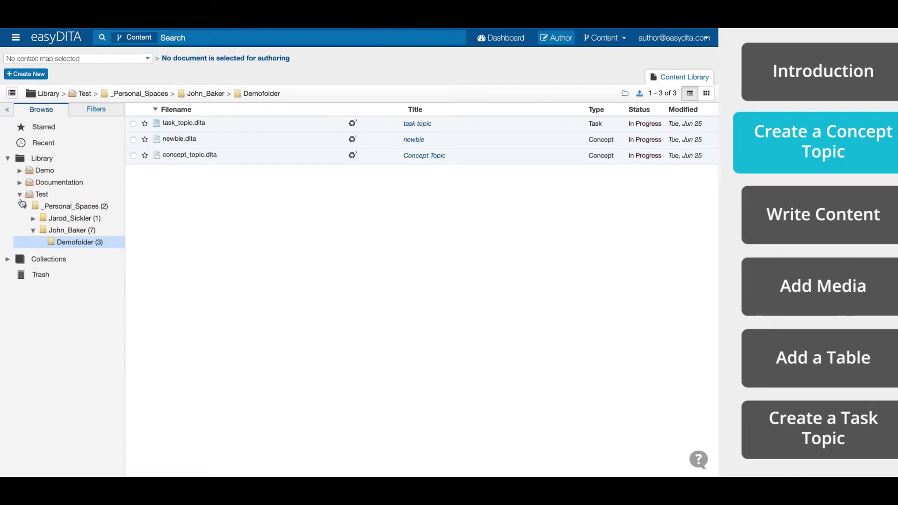
{"action": "left_click", "coordinate": [20, 194]}
{"action": "left_click", "coordinate": [20, 182]}
{"action": "left_click", "coordinate": [20, 182]}
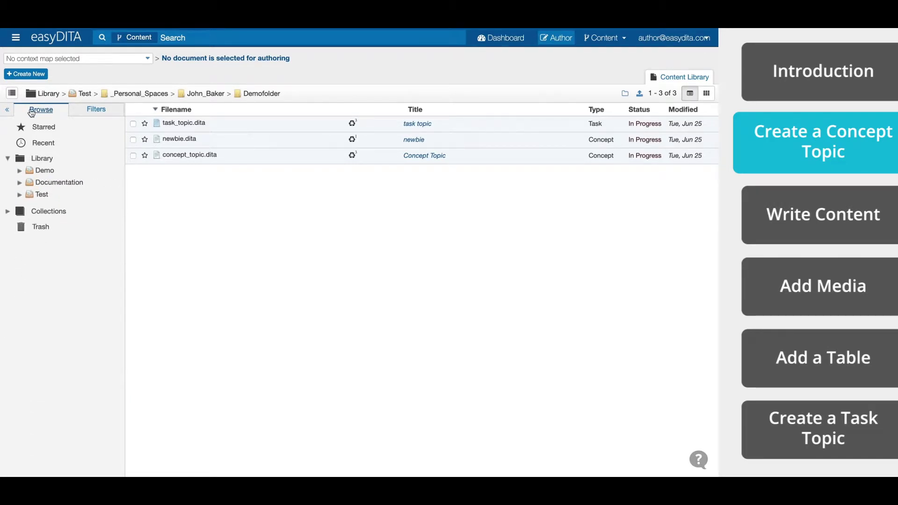
Show the new-document template list and scroll through its map and topic types.
{"action": "left_click", "coordinate": [27, 75]}
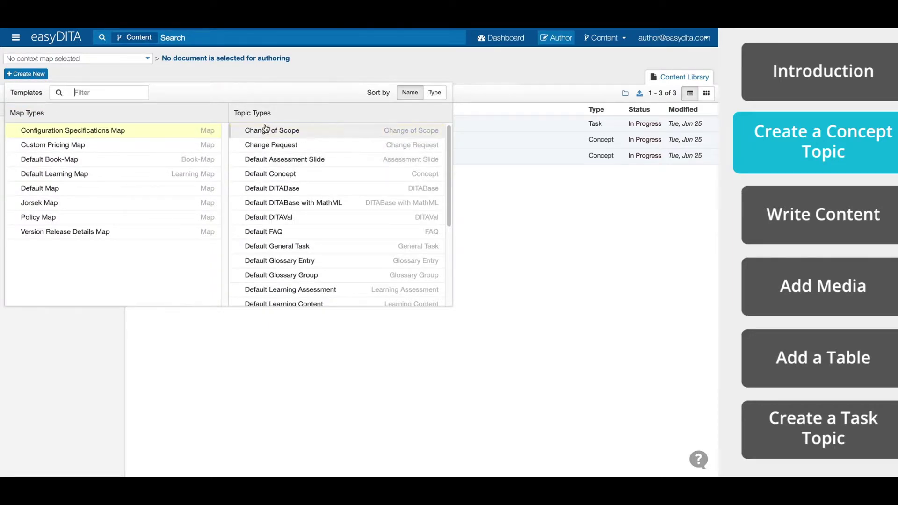
{"action": "scroll", "coordinate": [310, 175], "scroll_direction": "down", "scroll_amount": 5}
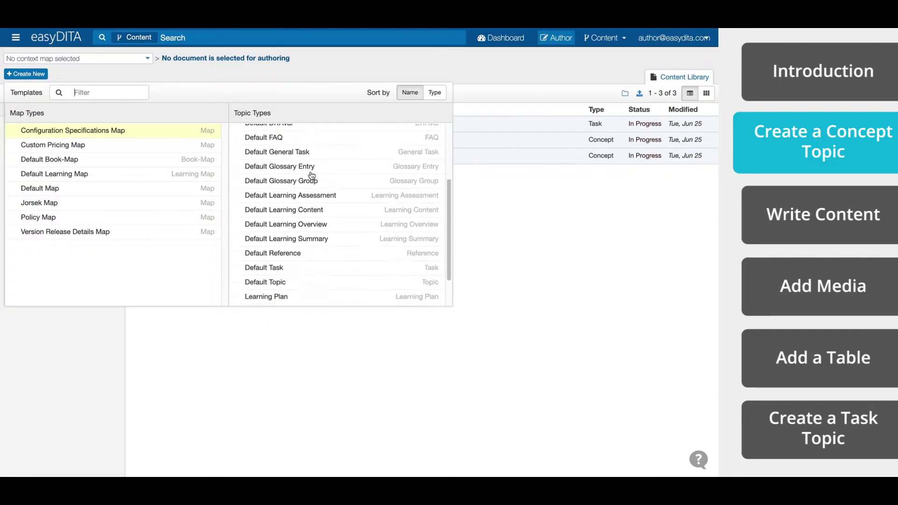
{"action": "scroll", "coordinate": [311, 175], "scroll_direction": "up", "scroll_amount": 3}
{"action": "scroll", "coordinate": [311, 174], "scroll_direction": "up", "scroll_amount": 2}
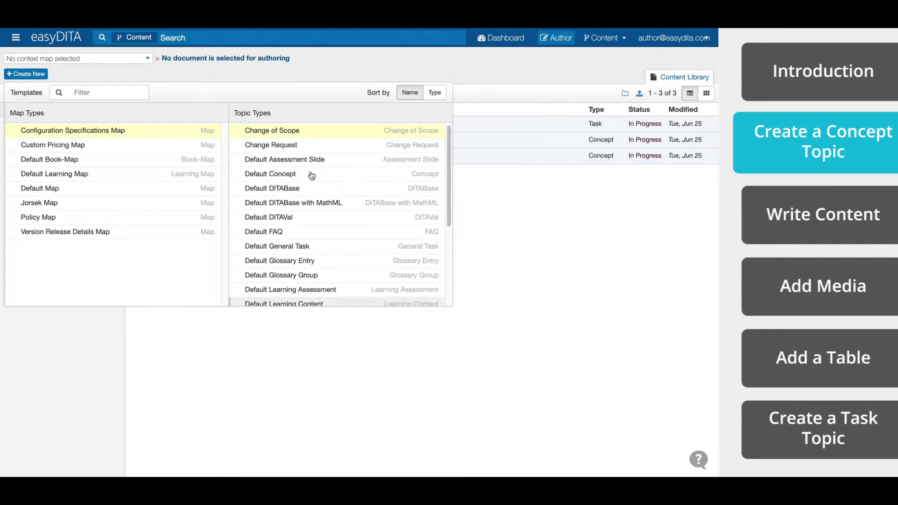
Create a Default Concept 'First Concept Topic' saved in Demofolder, and open it for editing.
{"action": "left_click", "coordinate": [293, 174]}
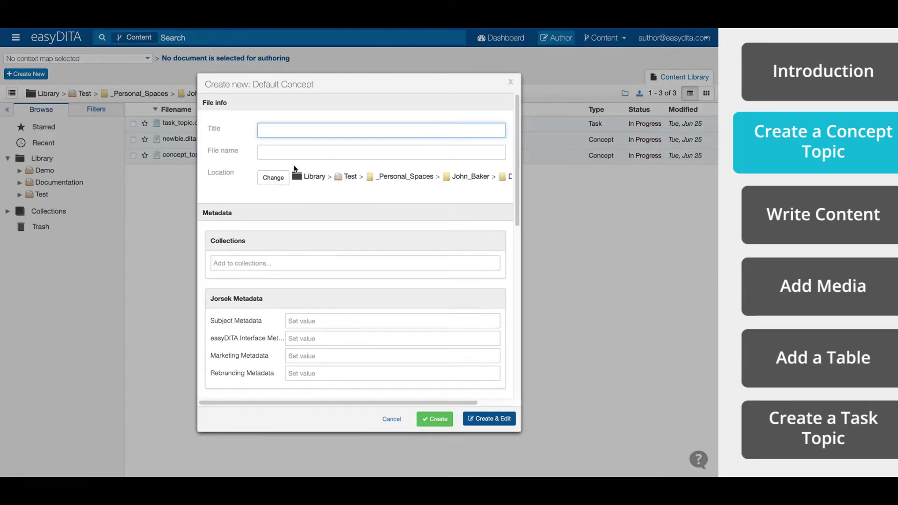
{"action": "type", "text": "First Concept"}
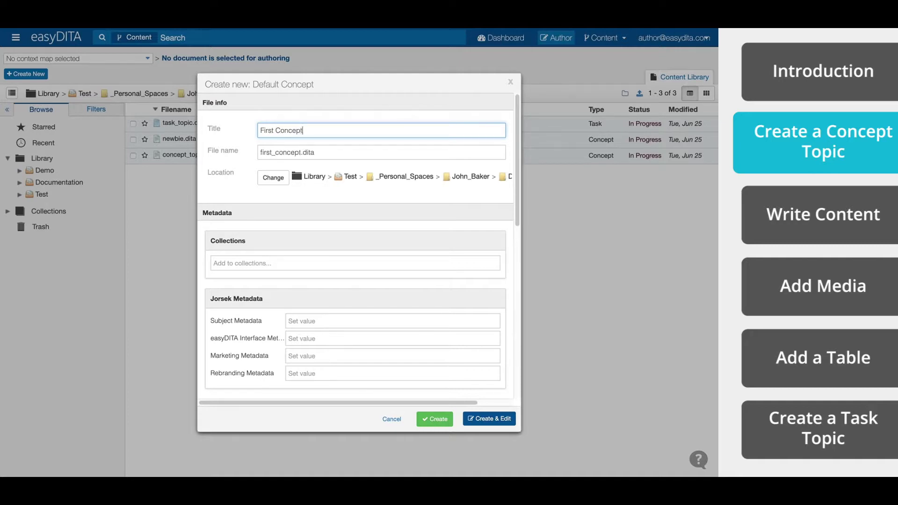
{"action": "type", "text": " Topic"}
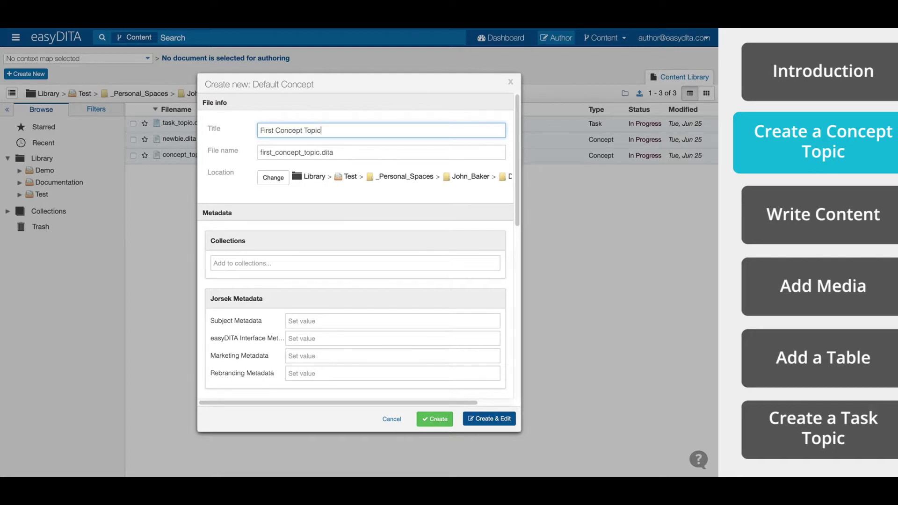
{"action": "left_click", "coordinate": [271, 179]}
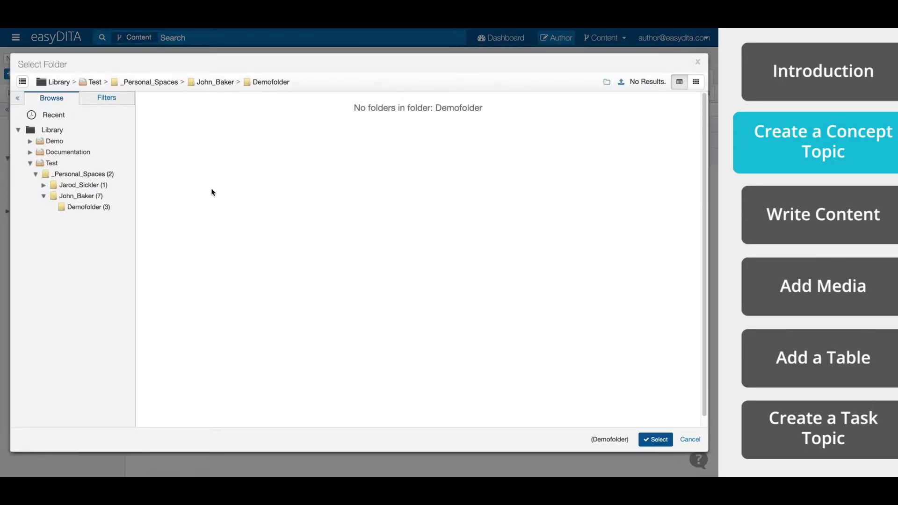
{"action": "left_click", "coordinate": [93, 208]}
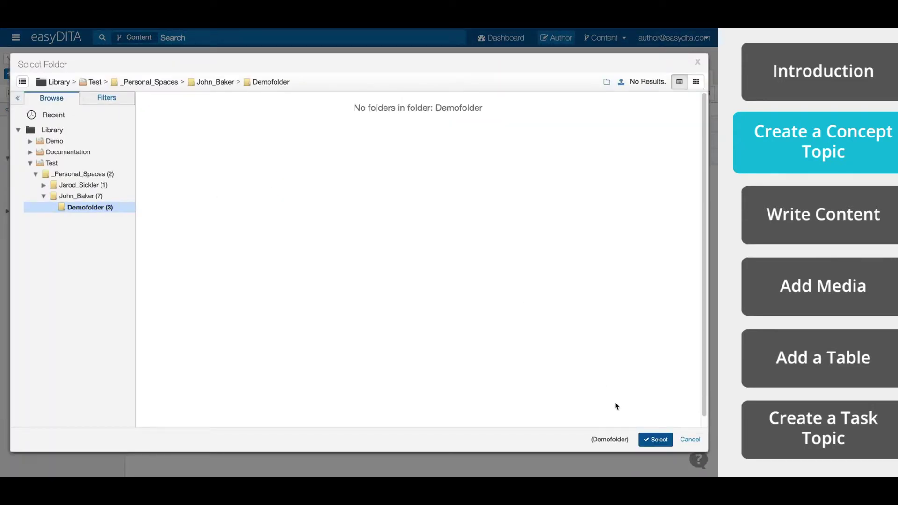
{"action": "left_click", "coordinate": [656, 441]}
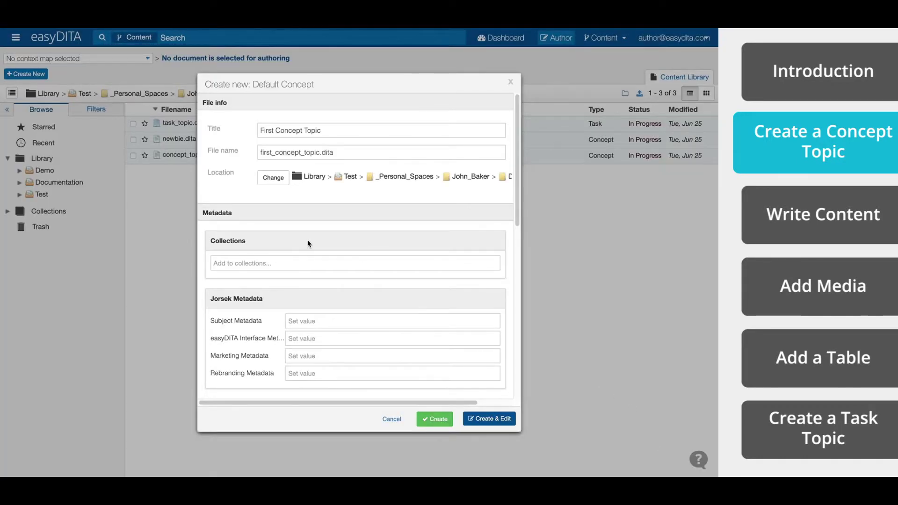
{"action": "scroll", "coordinate": [307, 242], "scroll_direction": "down", "scroll_amount": 5}
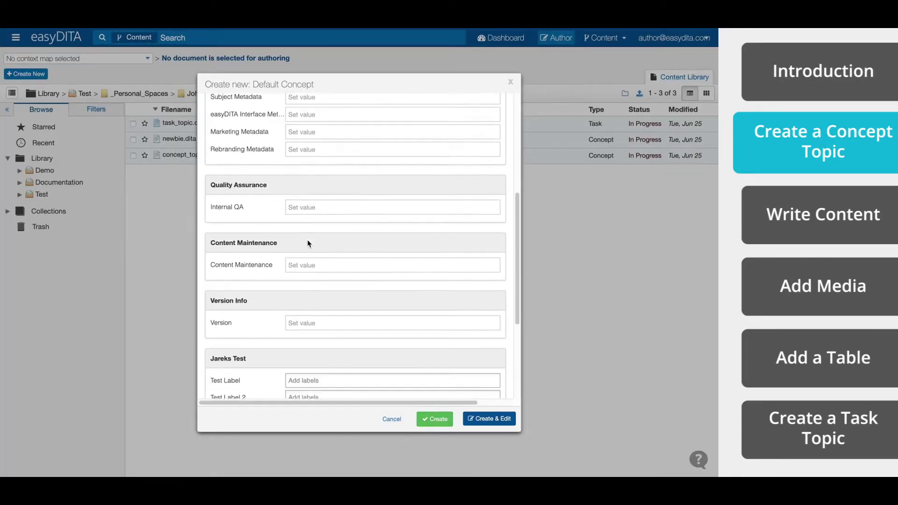
{"action": "scroll", "coordinate": [308, 243], "scroll_direction": "down", "scroll_amount": 4}
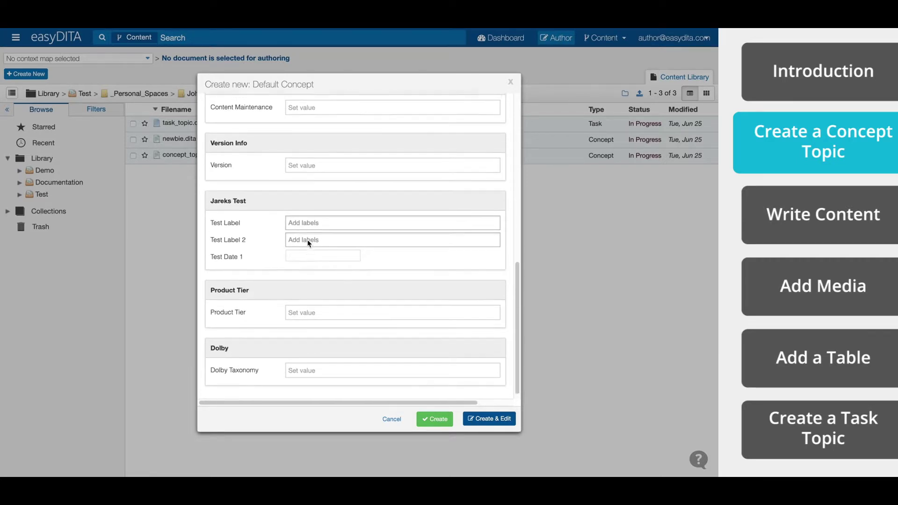
{"action": "scroll", "coordinate": [308, 240], "scroll_direction": "up", "scroll_amount": 9}
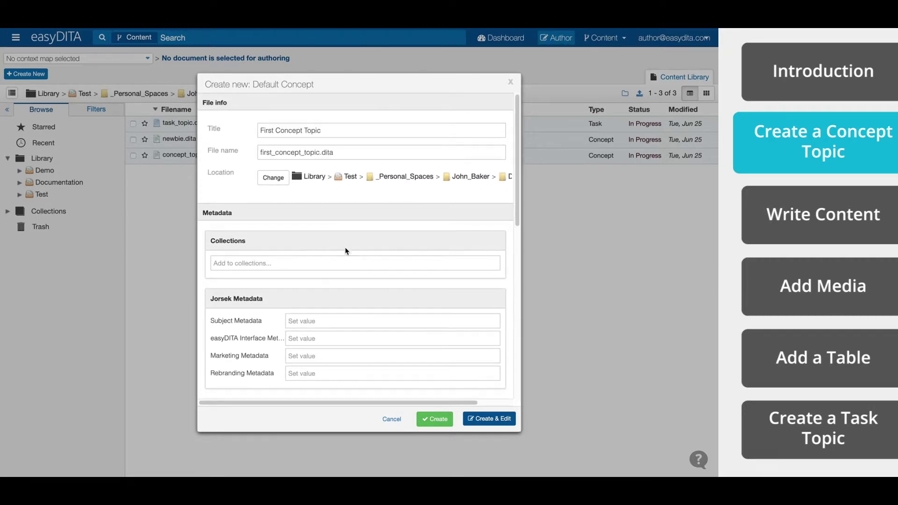
{"action": "left_click", "coordinate": [503, 424]}
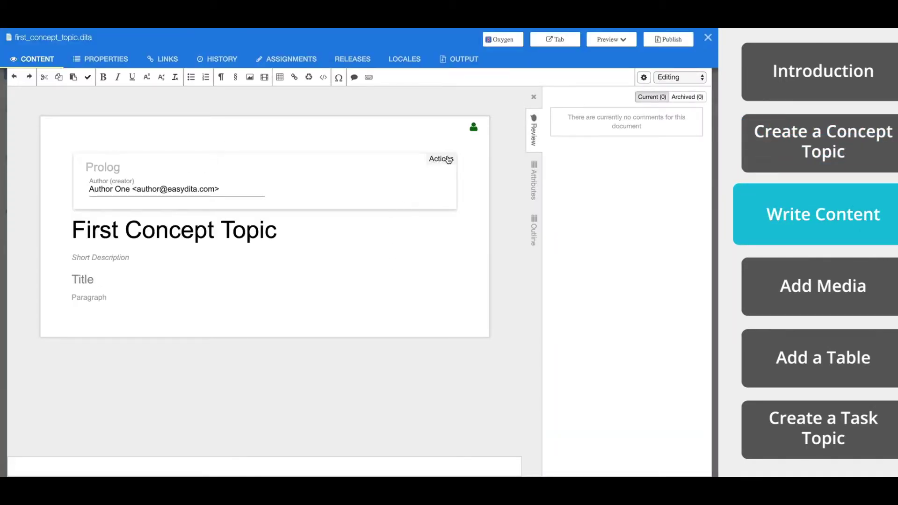
Close the review panel and enable Topic Toolbars, keeping the prolog shown and smooth view off.
{"action": "left_click", "coordinate": [533, 98]}
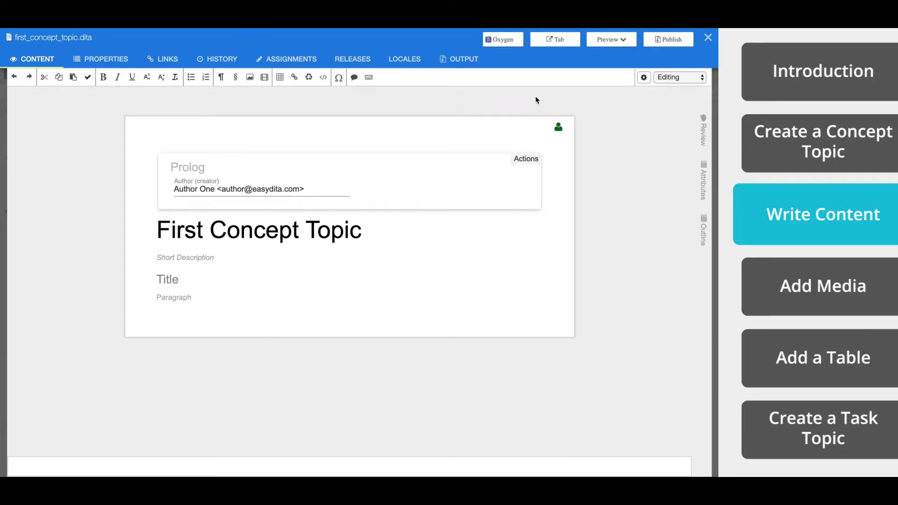
{"action": "left_click", "coordinate": [644, 77]}
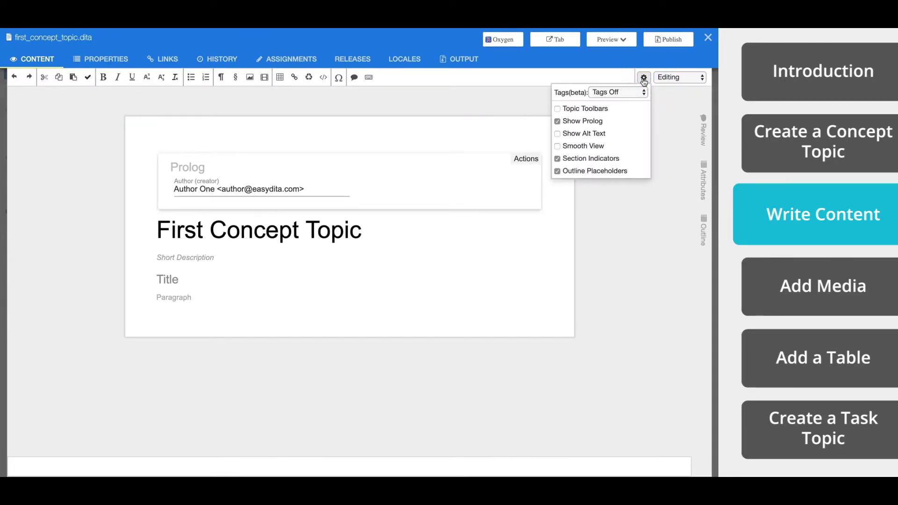
{"action": "left_click", "coordinate": [557, 108]}
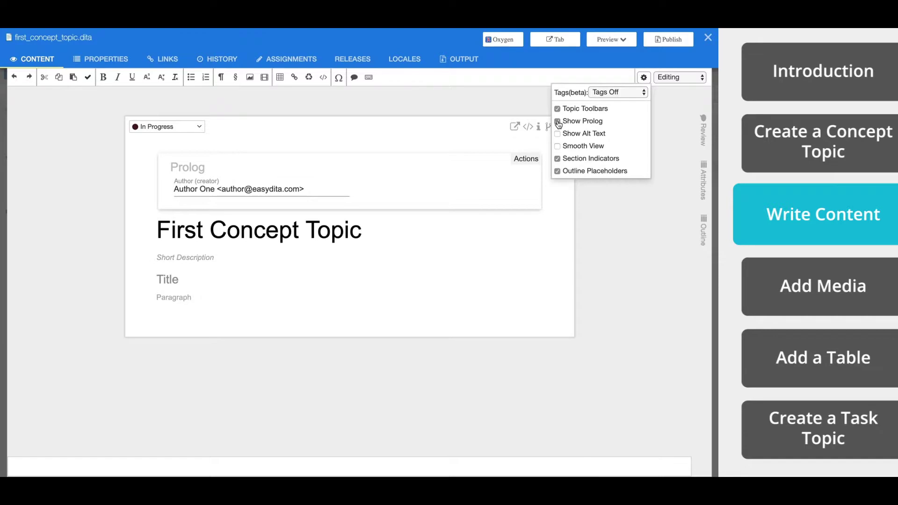
{"action": "left_click", "coordinate": [557, 121]}
{"action": "left_click", "coordinate": [558, 147]}
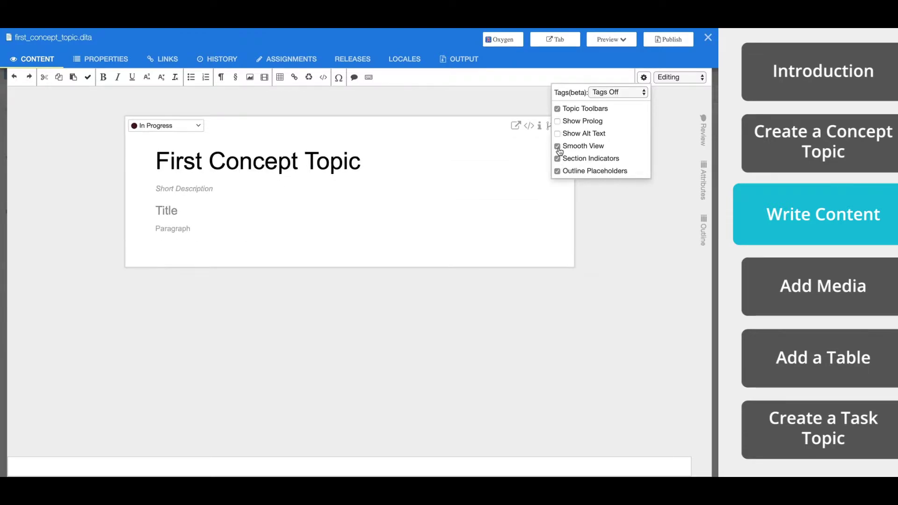
{"action": "left_click", "coordinate": [558, 147]}
{"action": "left_click", "coordinate": [557, 121]}
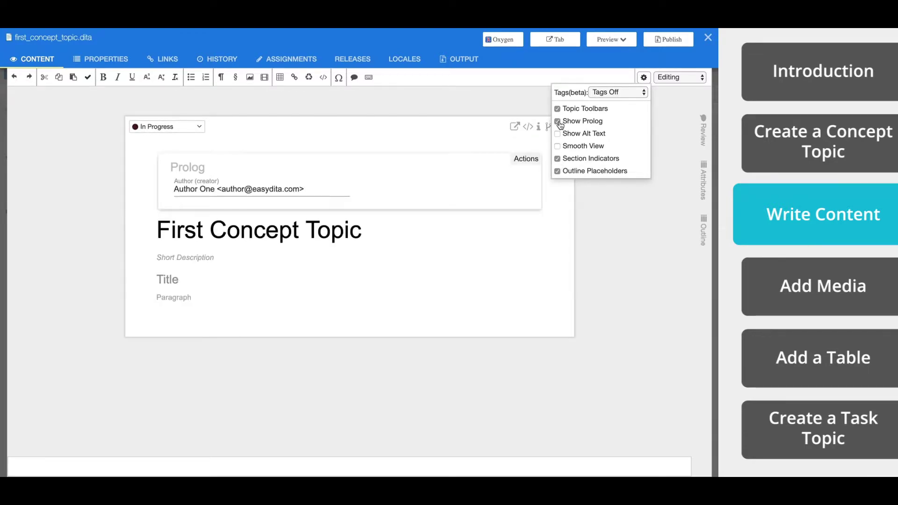
Try the full and short tag display modes, then set tags off.
{"action": "left_click", "coordinate": [643, 91]}
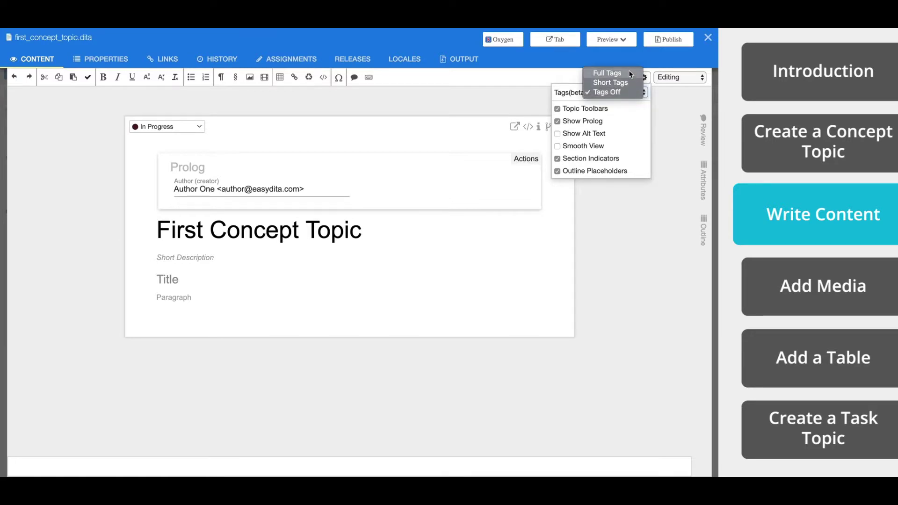
{"action": "left_click", "coordinate": [630, 74]}
{"action": "left_click", "coordinate": [633, 91]}
{"action": "left_click", "coordinate": [628, 100]}
{"action": "left_click", "coordinate": [628, 97]}
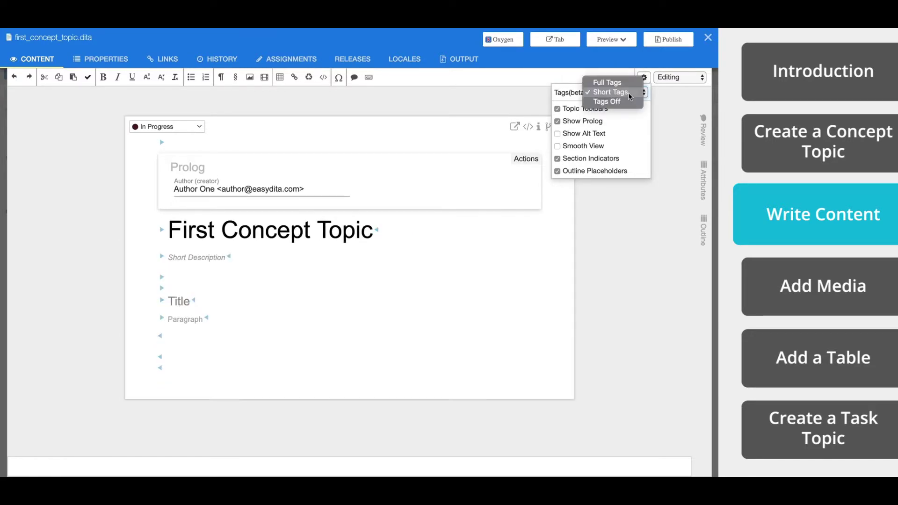
{"action": "left_click", "coordinate": [625, 102]}
{"action": "left_click", "coordinate": [602, 77]}
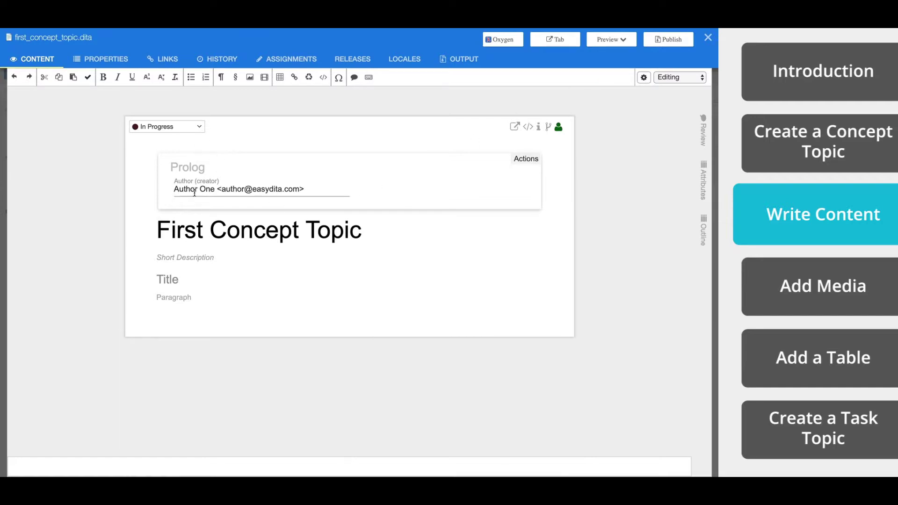
Write the short description 'This is our first concept topic...' for the topic.
{"action": "left_click", "coordinate": [191, 259]}
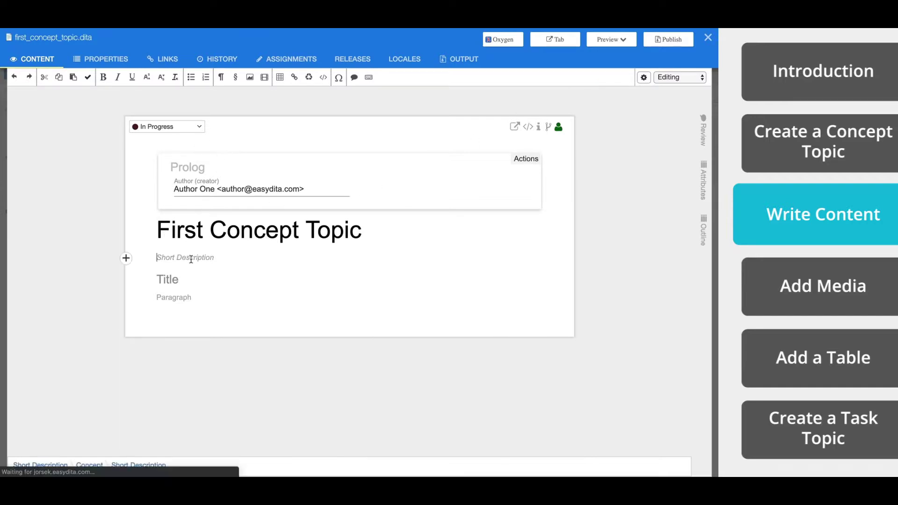
{"action": "left_click", "coordinate": [166, 280]}
{"action": "left_click", "coordinate": [166, 299]}
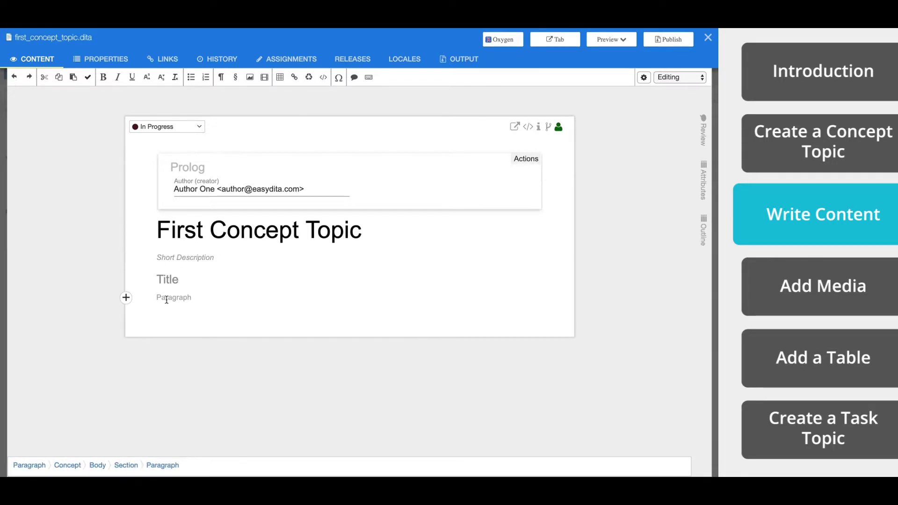
{"action": "left_click", "coordinate": [184, 257]}
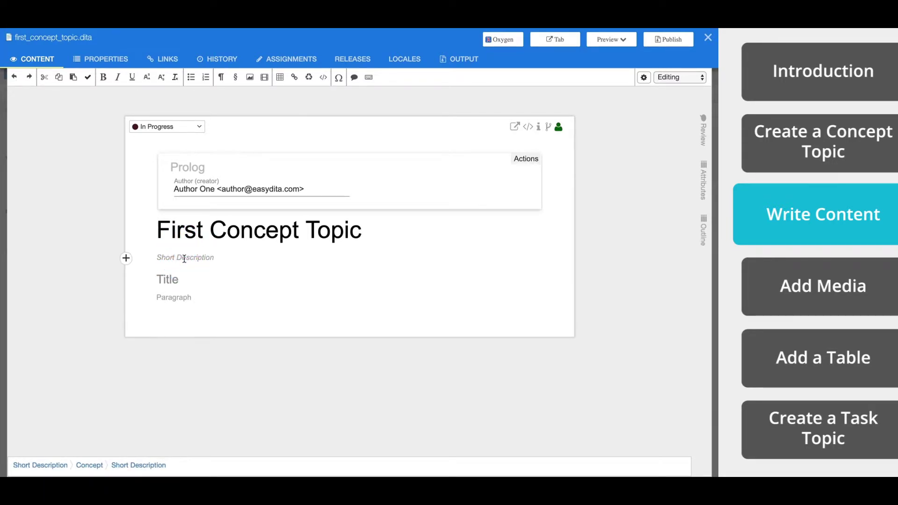
{"action": "type", "text": "This is our first concept topic. This topic is created for the purpose"}
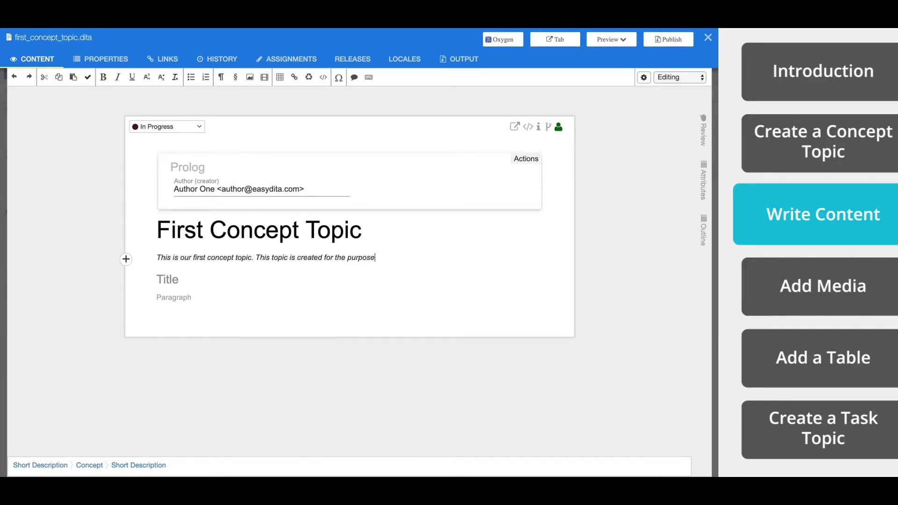
{"action": "type", "text": " of demonstrating the unique capabilities of easyD"}
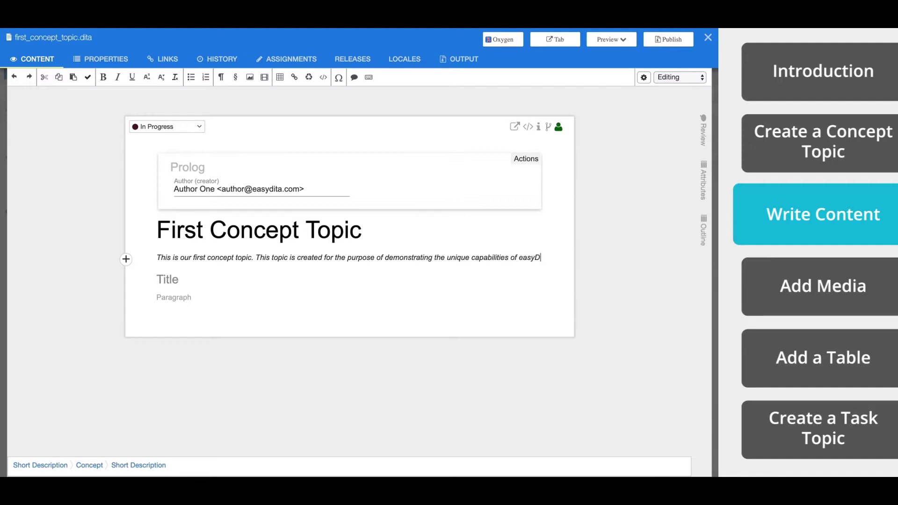
{"action": "type", "text": "ITA's Topic editor!"}
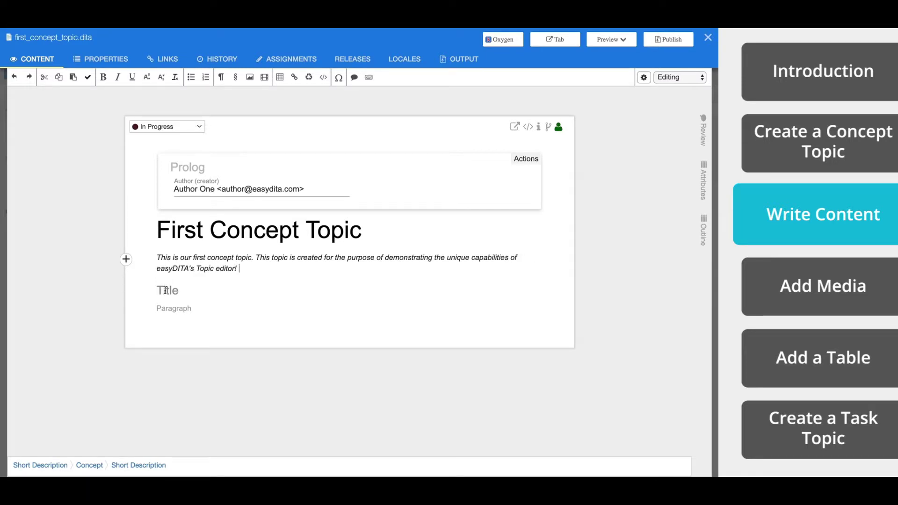
Title the section 'Topic Editor Outline' and write its intro paragraph ending in a colon.
{"action": "left_click", "coordinate": [166, 290]}
{"action": "type", "text": "Topic Editor Outline"}
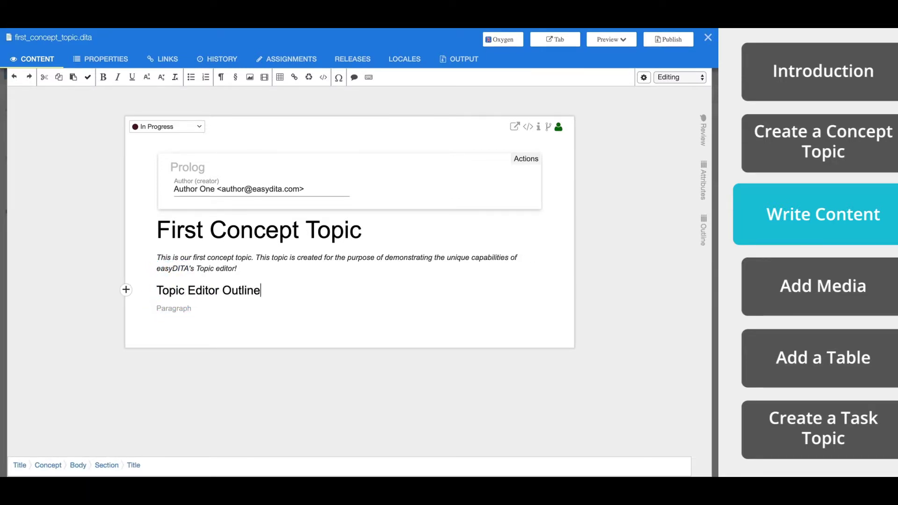
{"action": "left_click", "coordinate": [168, 308]}
{"action": "type", "text": "The easyDITA editor gives write"}
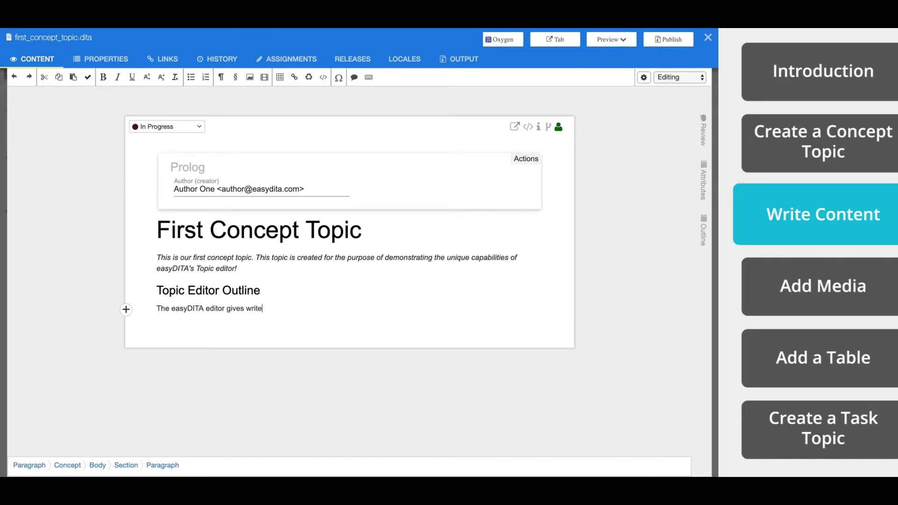
{"action": "type", "text": "rs and reviewers the tools to create "}
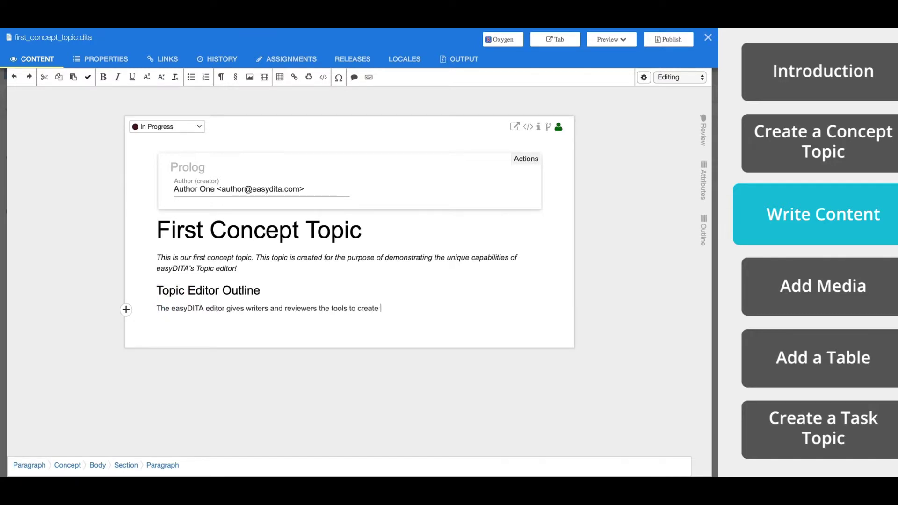
{"action": "type", "text": "smantically rich DITA content without the extensive training necessary with other XML editors."}
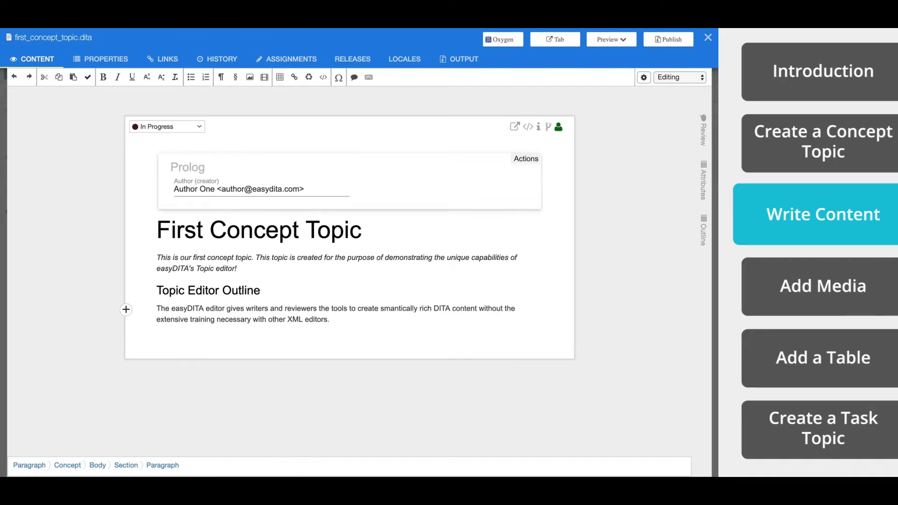
{"action": "type", "text": " Writing, managing, and"}
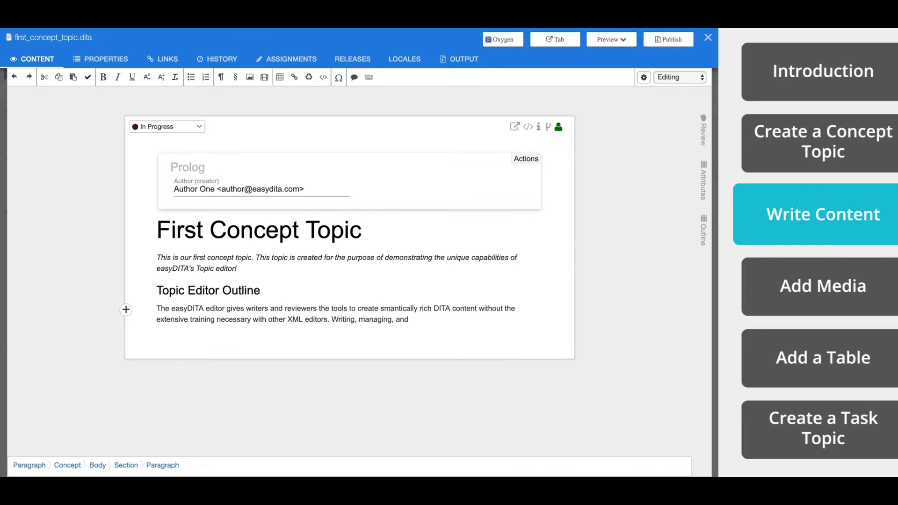
{"action": "type", "text": " publishing become fast and easy with"}
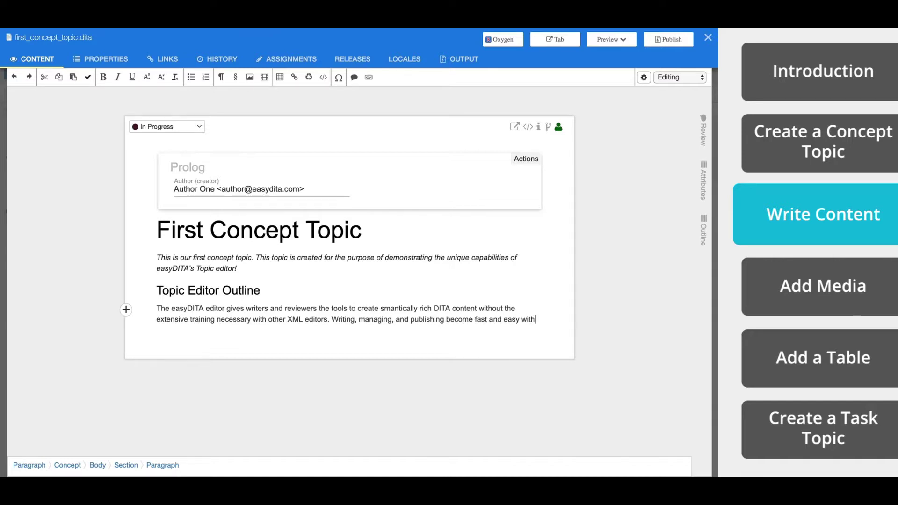
{"action": "type", "text": " easyDITA. In this topic, we are going to go"}
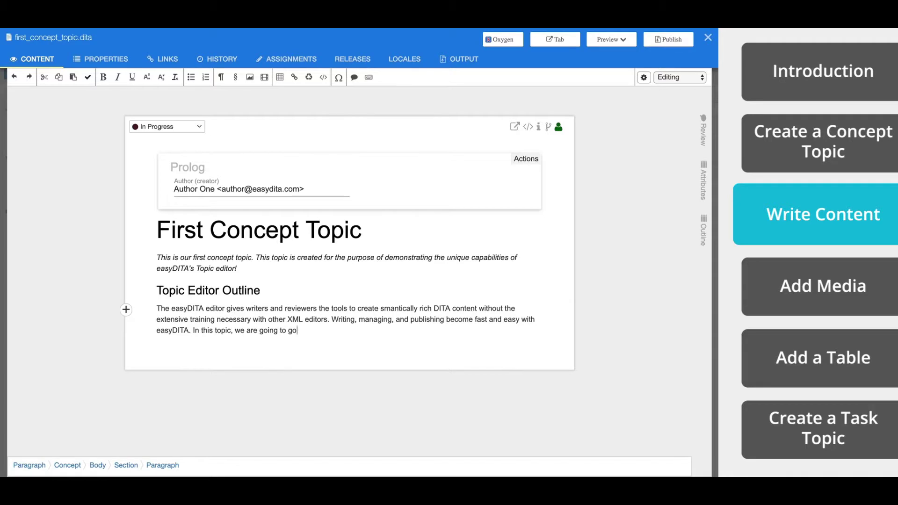
{"action": "type", "text": " over some of the basics of the editor including the "}
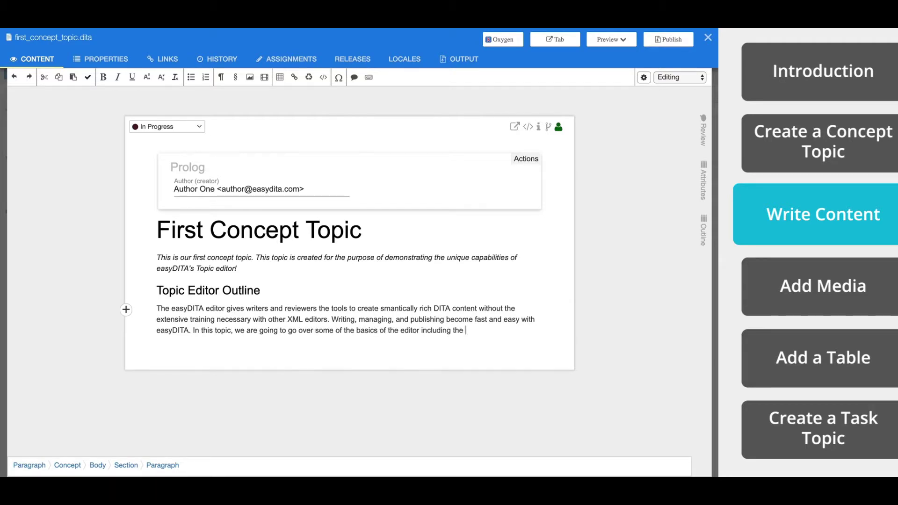
{"action": "type", "text": "functions of the toolbar along the top of "}
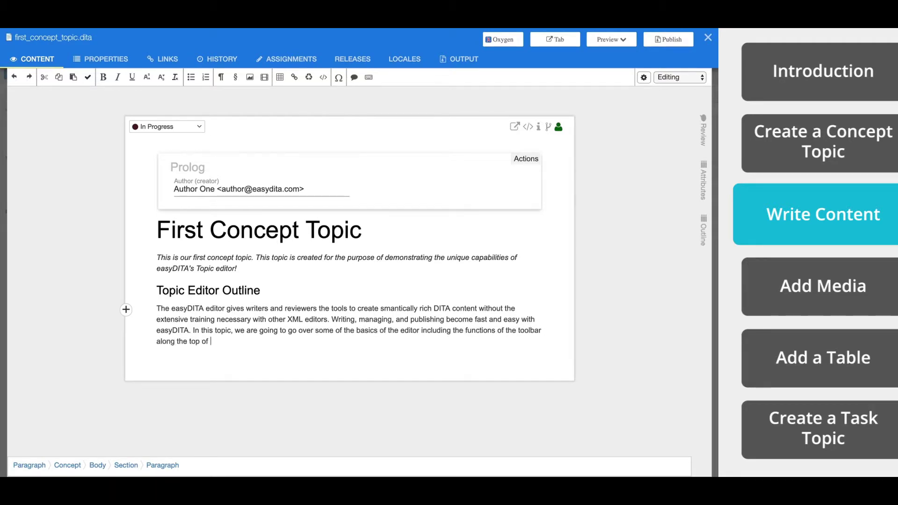
{"action": "type", "text": "the editor view. With this tool"}
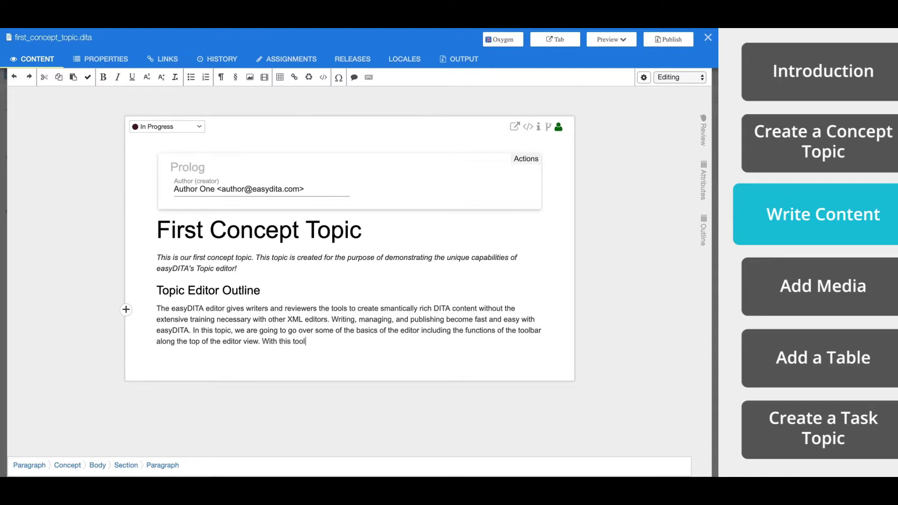
{"action": "type", "text": "bar, users can do the"}
{"action": "key", "text": "BackSpace"}
{"action": "key", "text": "BackSpace"}
{"action": "key", "text": "BackSpace"}
{"action": "key", "text": "BackSpace"}
{"action": "key", "text": "BackSpace"}
{"action": "key", "text": "BackSpace"}
{"action": "key", "text": "BackSpace"}
{"action": "type", "text": ":"}
{"action": "key", "text": "Return"}
Start a bulleted list: Undo, Redo, Cut Copy, Paste, Check spelling, bold, italicize.
{"action": "left_click", "coordinate": [190, 77]}
{"action": "type", "text": "Undo"}
{"action": "key", "text": "Return"}
{"action": "type", "text": "Redo"}
{"action": "key", "text": "Return"}
{"action": "type", "text": "Cu"}
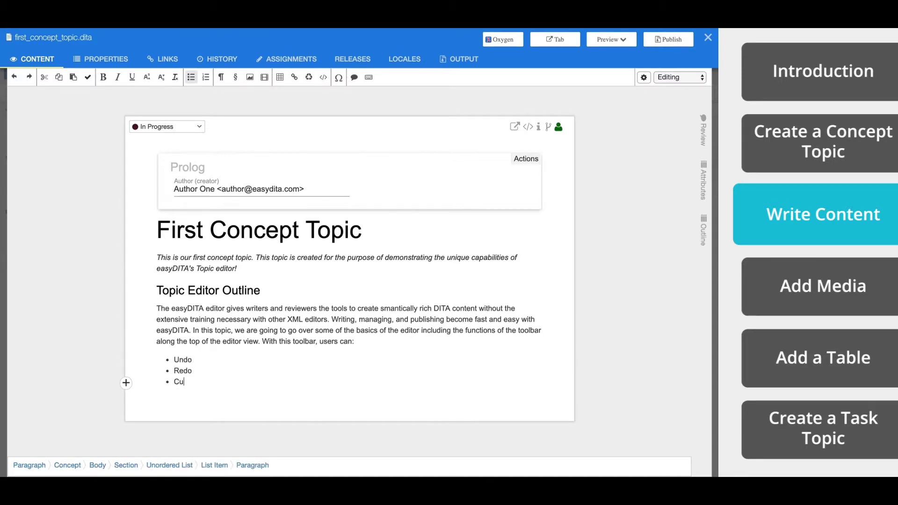
{"action": "type", "text": "t Copy"}
{"action": "key", "text": "Return"}
{"action": "type", "text": "Paste"}
{"action": "key", "text": "Return"}
{"action": "type", "text": "Check spelling"}
{"action": "key", "text": "Return"}
{"action": "type", "text": "bo"}
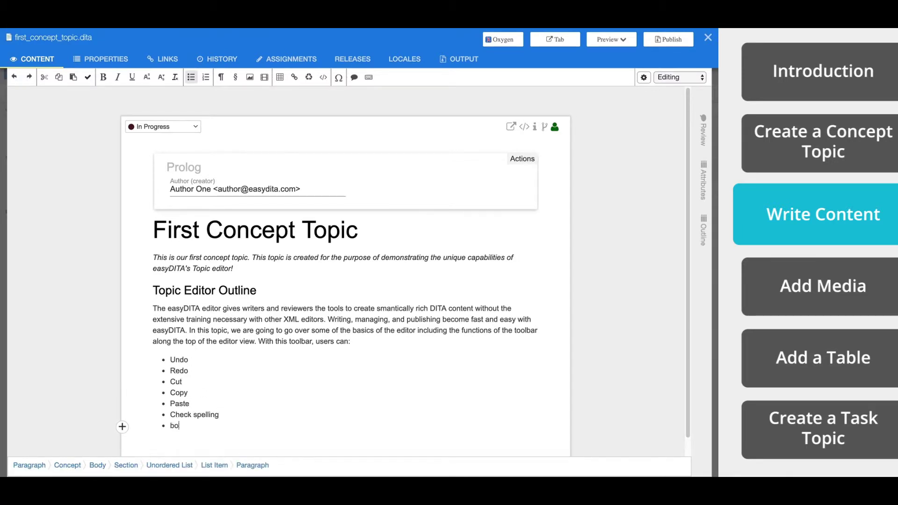
{"action": "type", "text": "ld"}
{"action": "key", "text": "Return"}
{"action": "type", "text": "italicize"}
{"action": "key", "text": "Return"}
{"action": "key", "text": "Return"}
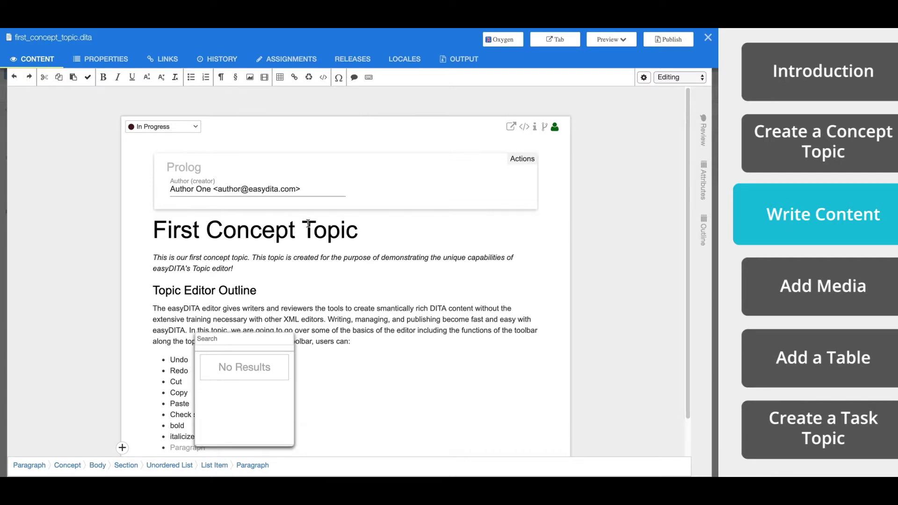
Replace the trailing entries with Bold, Italicize, Underline and 'And so much more'.
{"action": "key", "text": "Escape"}
{"action": "key", "text": "BackSpace"}
{"action": "key", "text": "BackSpace"}
{"action": "key", "text": "BackSpace"}
{"action": "key", "text": "BackSpace"}
{"action": "key", "text": "BackSpace"}
{"action": "key", "text": "BackSpace"}
{"action": "key", "text": "BackSpace"}
{"action": "key", "text": "BackSpace"}
{"action": "key", "text": "BackSpace"}
{"action": "key", "text": "BackSpace"}
{"action": "key", "text": "BackSpace"}
{"action": "key", "text": "BackSpace"}
{"action": "key", "text": "BackSpace"}
{"action": "key", "text": "BackSpace"}
{"action": "key", "text": "BackSpace"}
{"action": "type", "text": "Bold"}
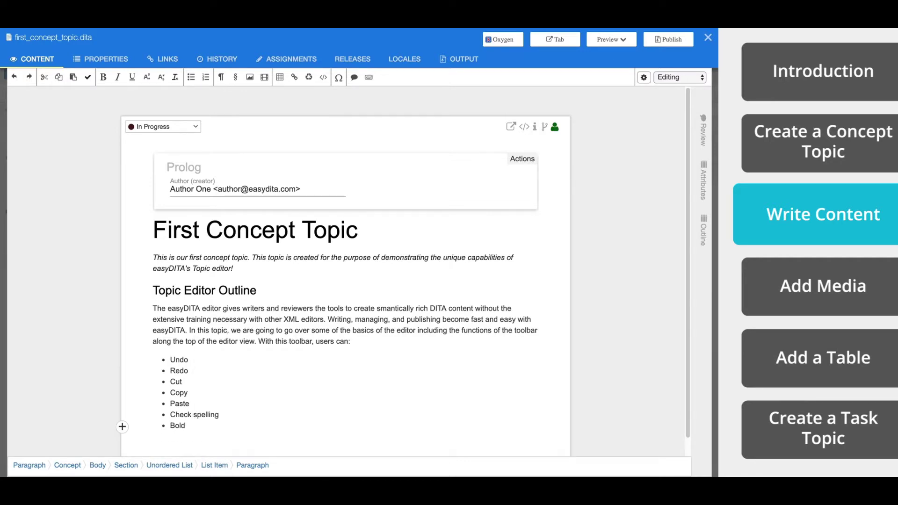
{"action": "key", "text": "Return"}
{"action": "type", "text": "Italicize"}
{"action": "key", "text": "Return"}
{"action": "type", "text": "Underline"}
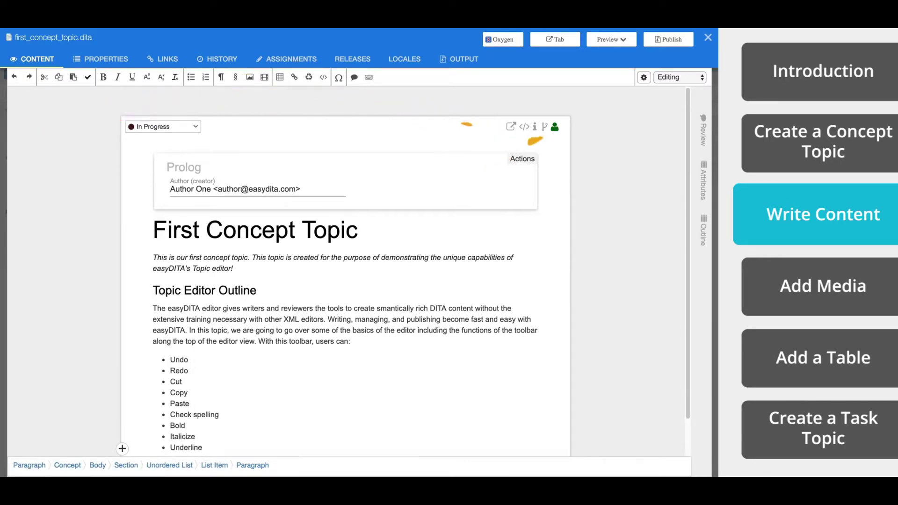
{"action": "key", "text": "Return"}
{"action": "type", "text": "And so much more"}
{"action": "scroll", "coordinate": [328, 280], "scroll_direction": "up", "scroll_amount": 1}
{"action": "left_click", "coordinate": [245, 308]}
Correct 'smantically' to 'semantically' and convert the toolbar list to a numbered list.
{"action": "type", "text": "e"}
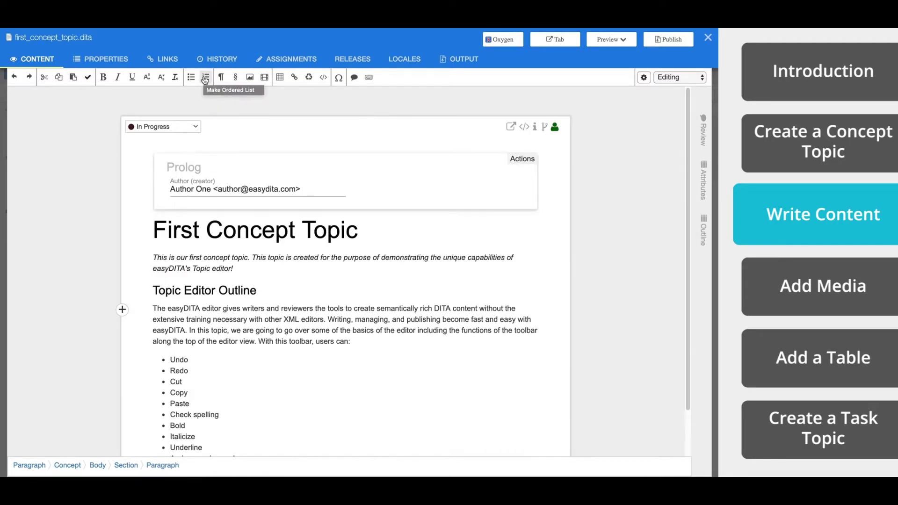
{"action": "scroll", "coordinate": [234, 416], "scroll_direction": "down", "scroll_amount": 1}
{"action": "left_click_drag", "start_coordinate": [234, 417], "coordinate": [171, 311]}
{"action": "left_click", "coordinate": [206, 77]}
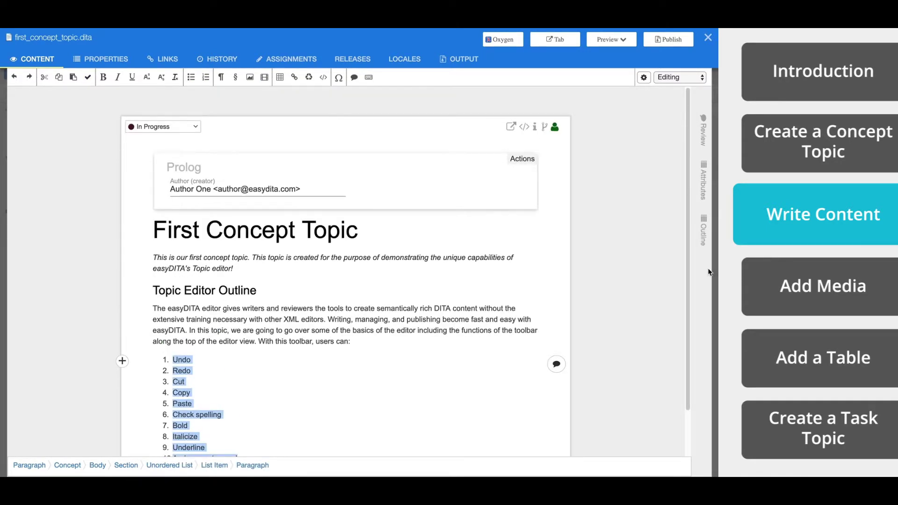
{"action": "left_click", "coordinate": [279, 431]}
Add an empty paragraph and insert a new section into the topic.
{"action": "left_click", "coordinate": [374, 342]}
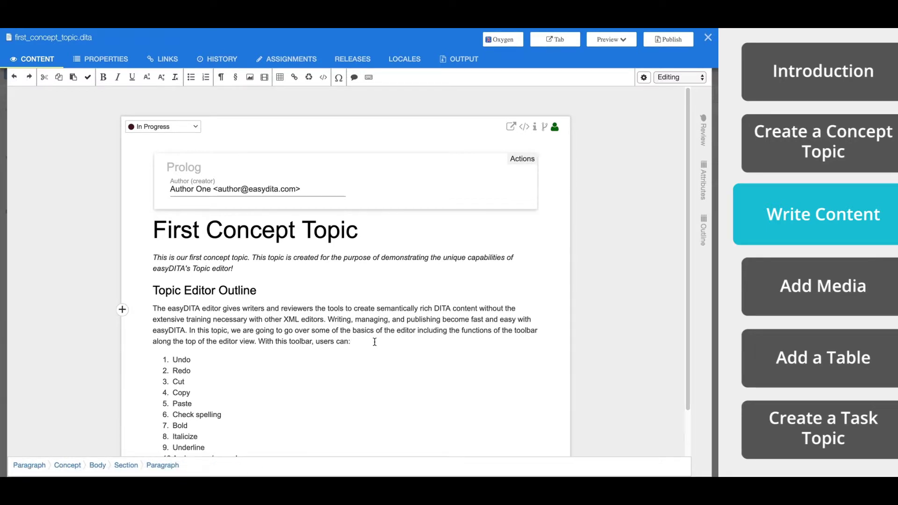
{"action": "left_click", "coordinate": [222, 78]}
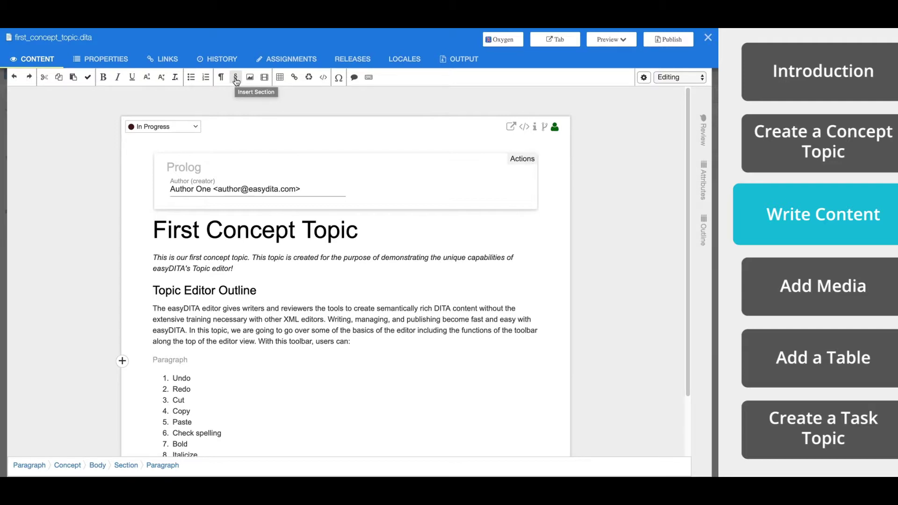
{"action": "left_click", "coordinate": [237, 80]}
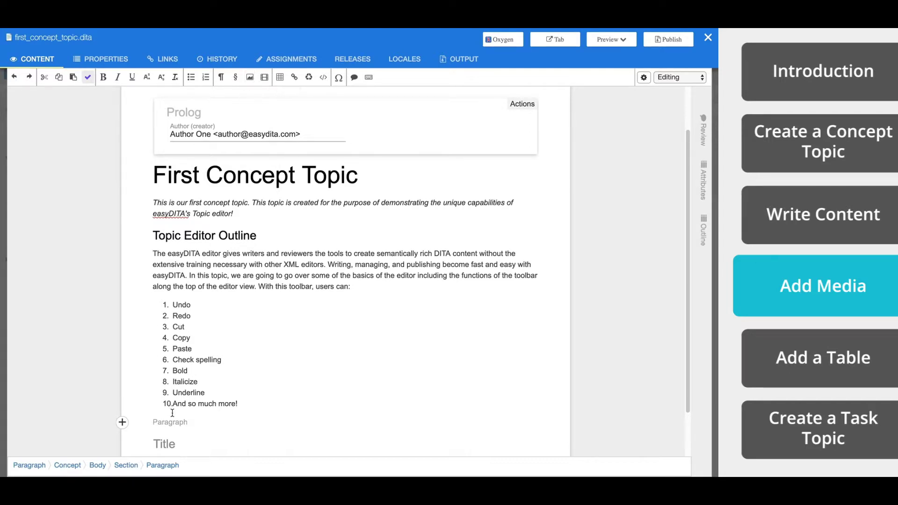
Insert an image element in the empty paragraph via quick insert, clearing the initial file selection.
{"action": "left_click", "coordinate": [159, 419]}
{"action": "key", "text": "ctrl+Return"}
{"action": "type", "text": "im"}
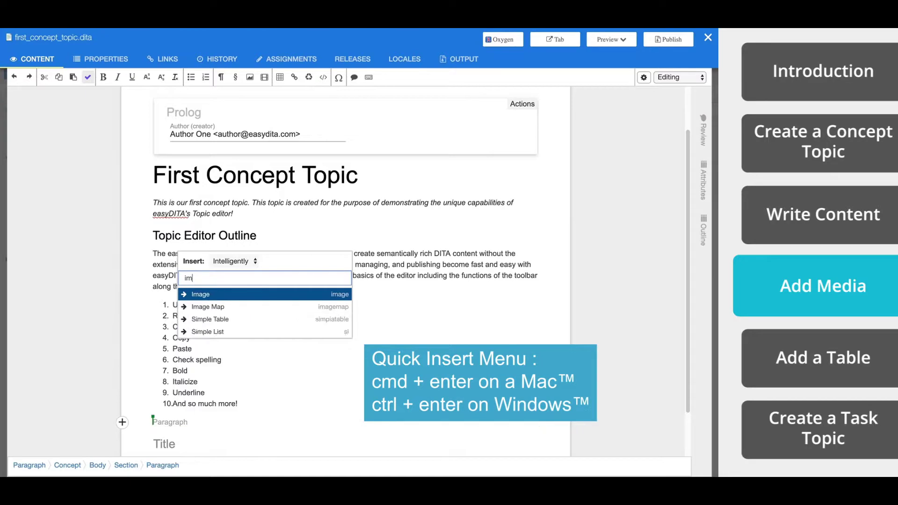
{"action": "type", "text": "age"}
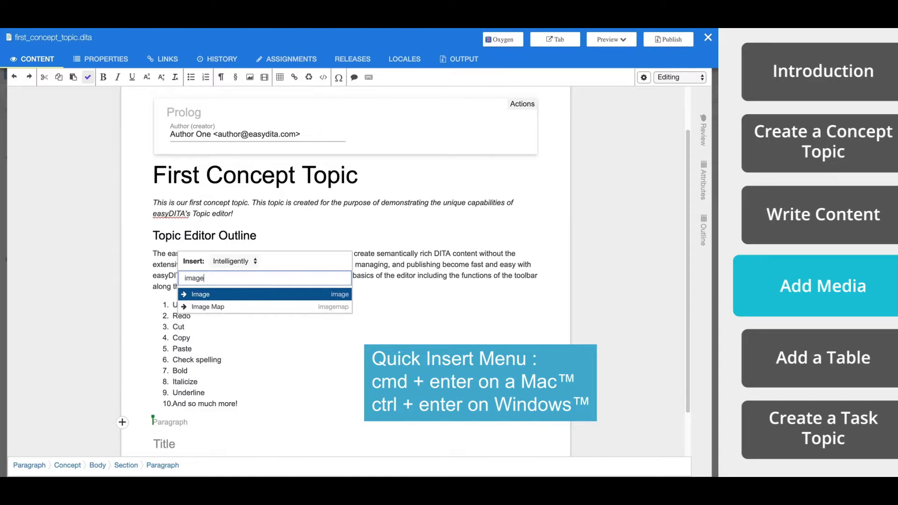
{"action": "left_click", "coordinate": [199, 295]}
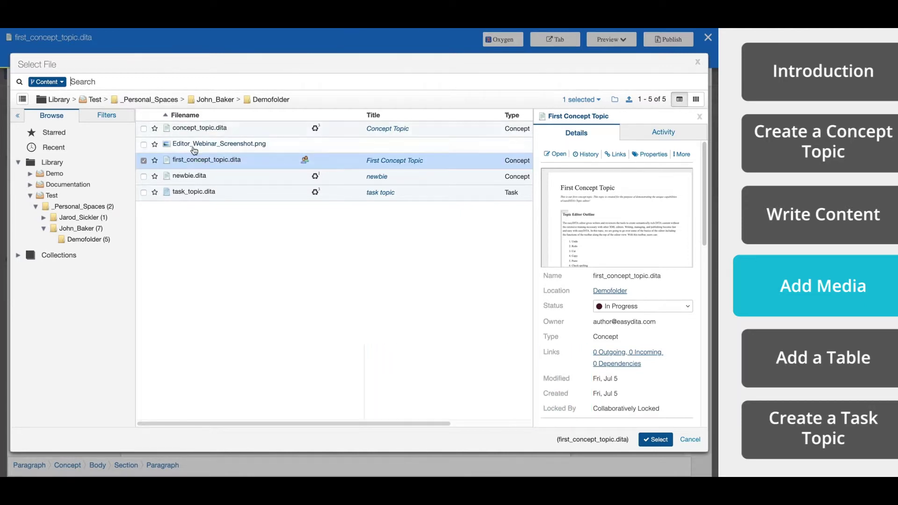
{"action": "left_click", "coordinate": [193, 145]}
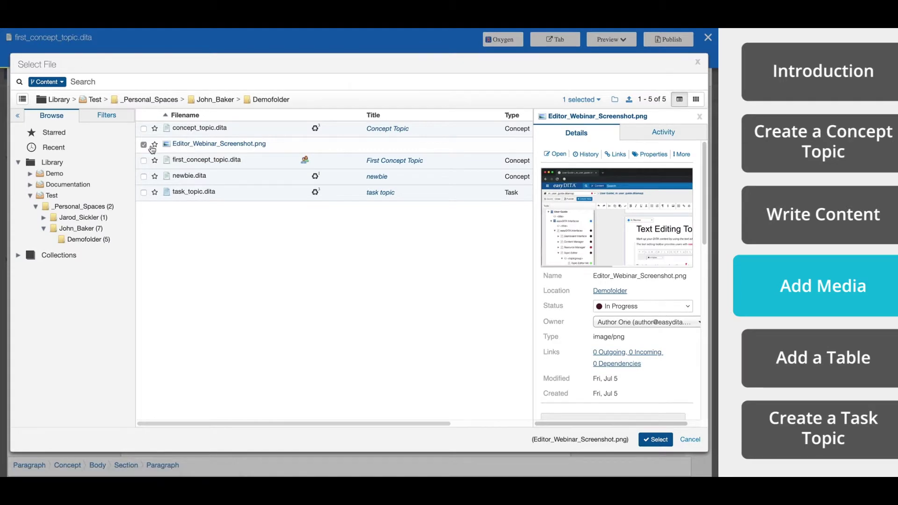
{"action": "left_click", "coordinate": [144, 146]}
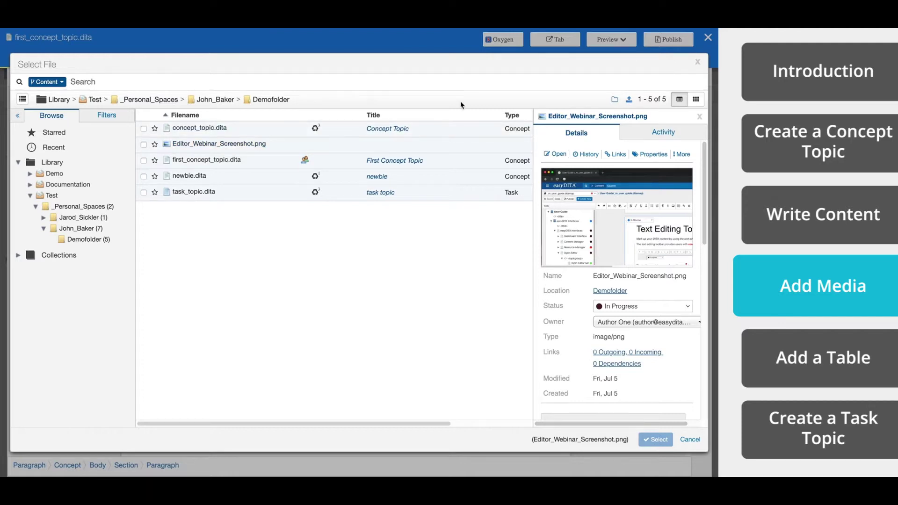
Upload Editor_Webinar_Screenshot.png from the computer into Demofolder, replacing the existing copy.
{"action": "left_click", "coordinate": [628, 100]}
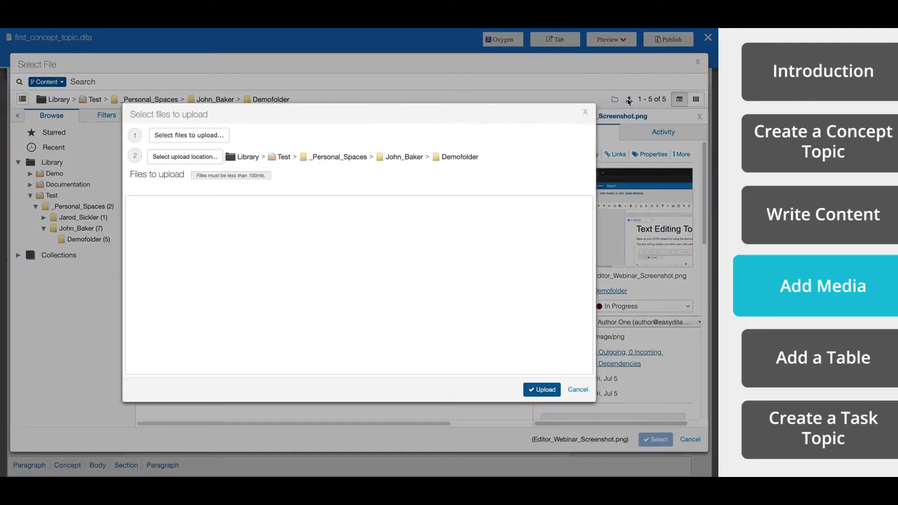
{"action": "left_click", "coordinate": [196, 134]}
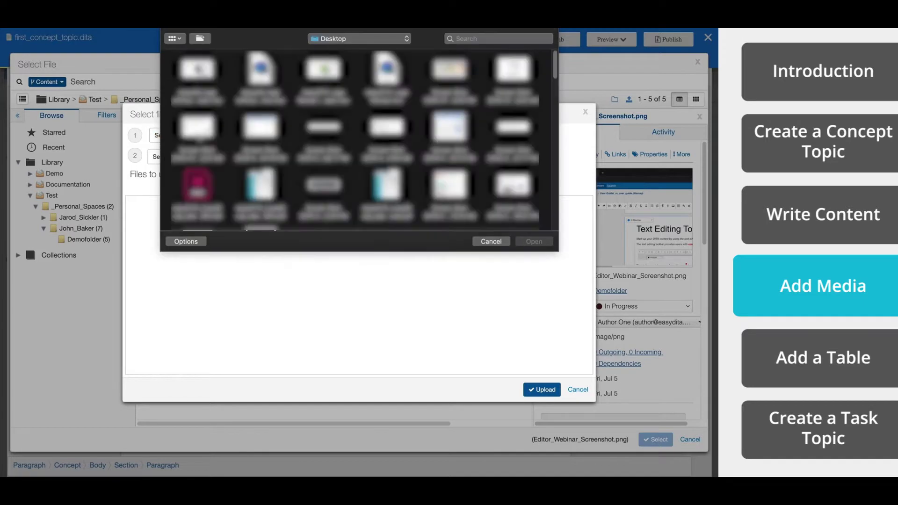
{"action": "scroll", "coordinate": [360, 140], "scroll_direction": "down", "scroll_amount": 5}
{"action": "scroll", "coordinate": [359, 140], "scroll_direction": "down", "scroll_amount": 3}
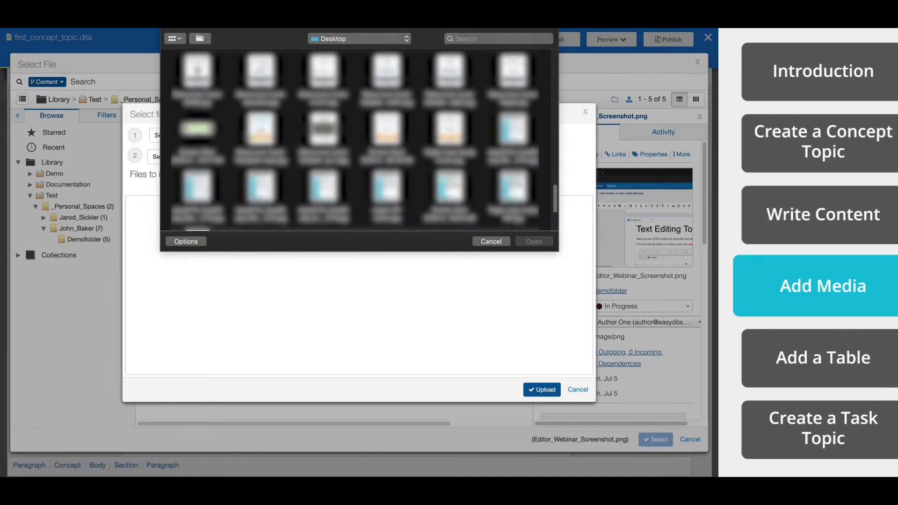
{"action": "scroll", "coordinate": [199, 140], "scroll_direction": "up", "scroll_amount": 3}
{"action": "double_click", "coordinate": [199, 134]}
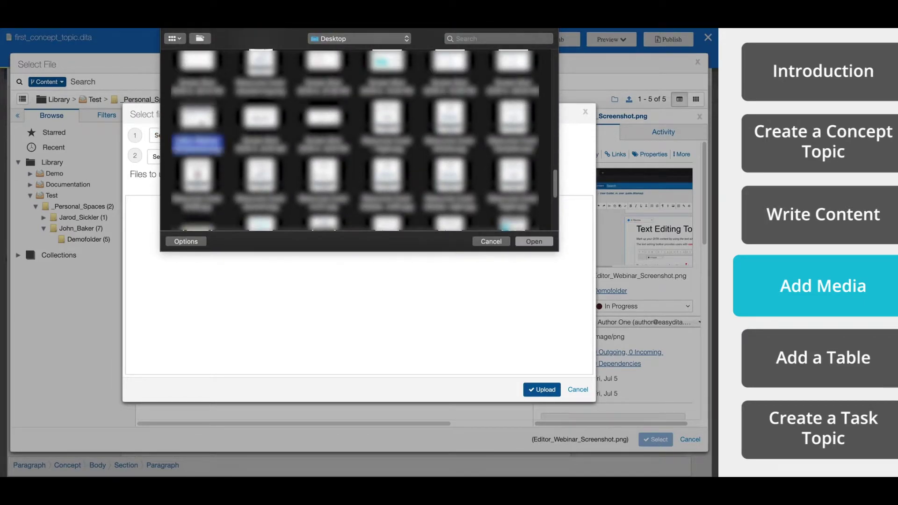
{"action": "left_click", "coordinate": [542, 391]}
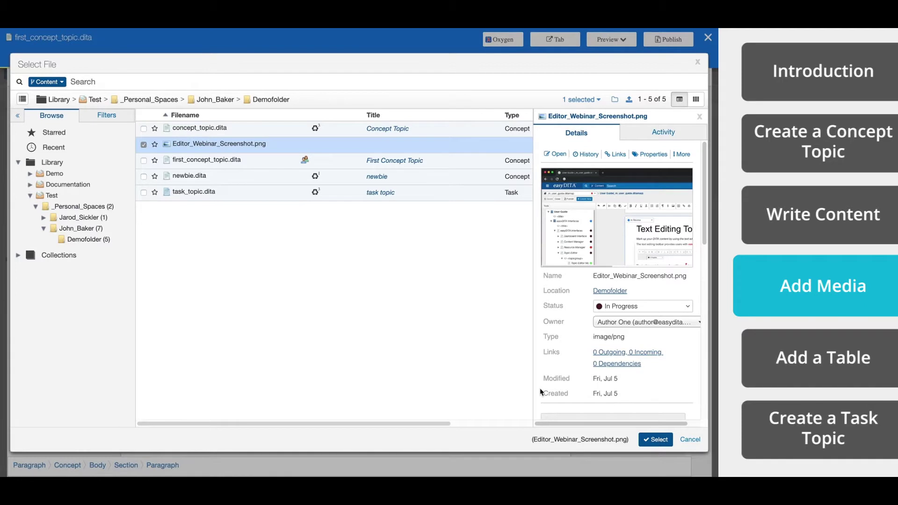
Insert the uploaded screenshot below the numbered list and set its width attribute to 420px.
{"action": "left_click", "coordinate": [656, 440]}
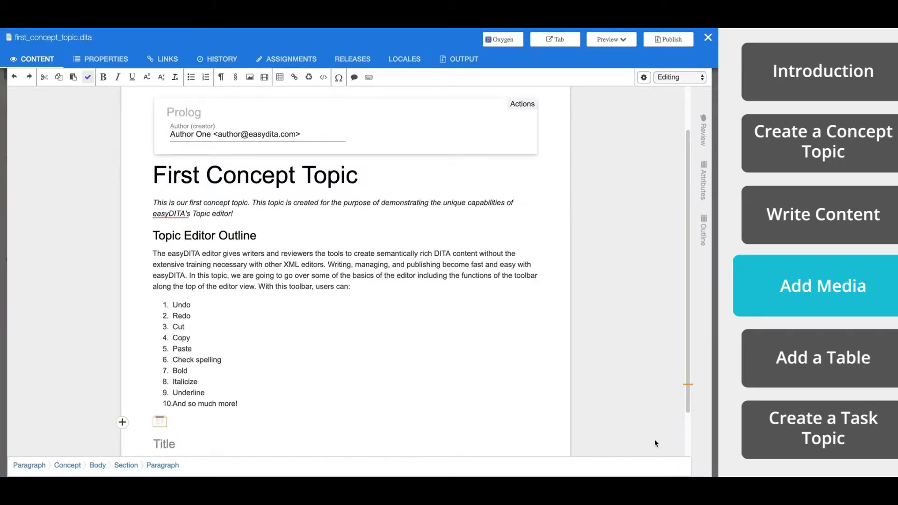
{"action": "left_click", "coordinate": [159, 422]}
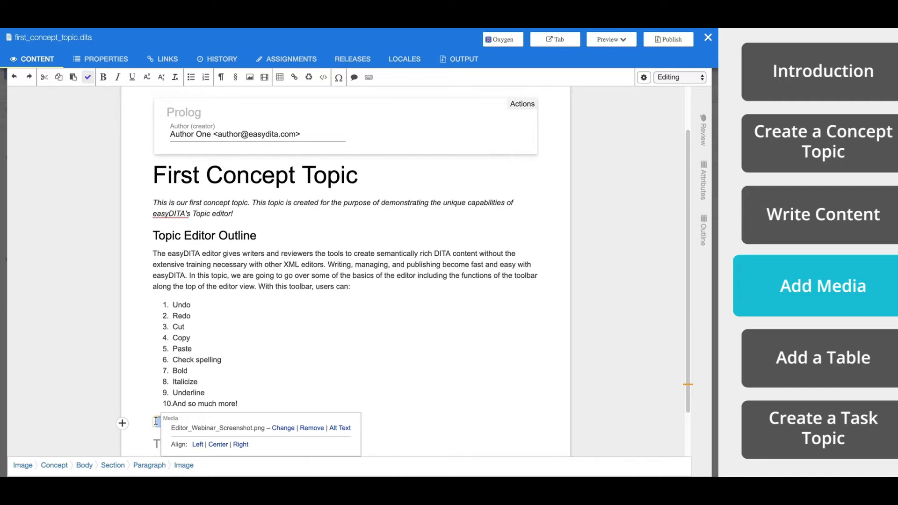
{"action": "left_click", "coordinate": [704, 181]}
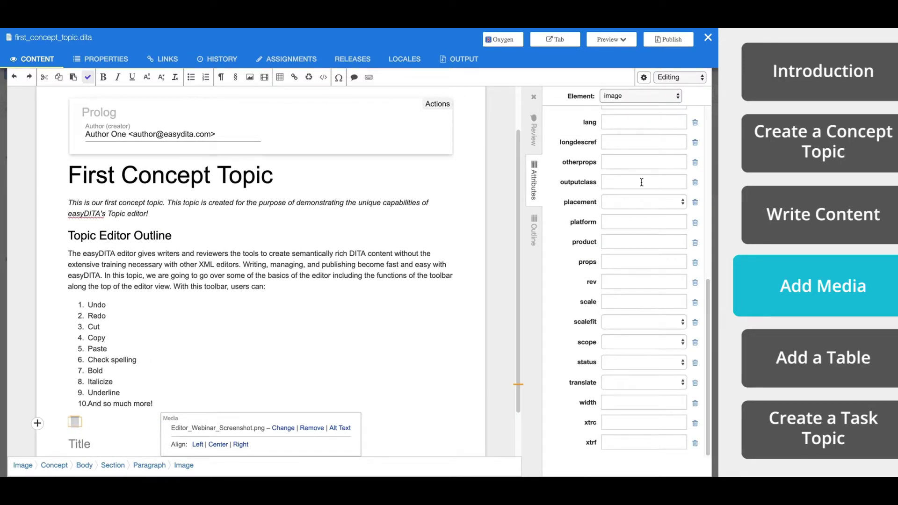
{"action": "left_click", "coordinate": [635, 100]}
{"action": "left_click", "coordinate": [635, 100]}
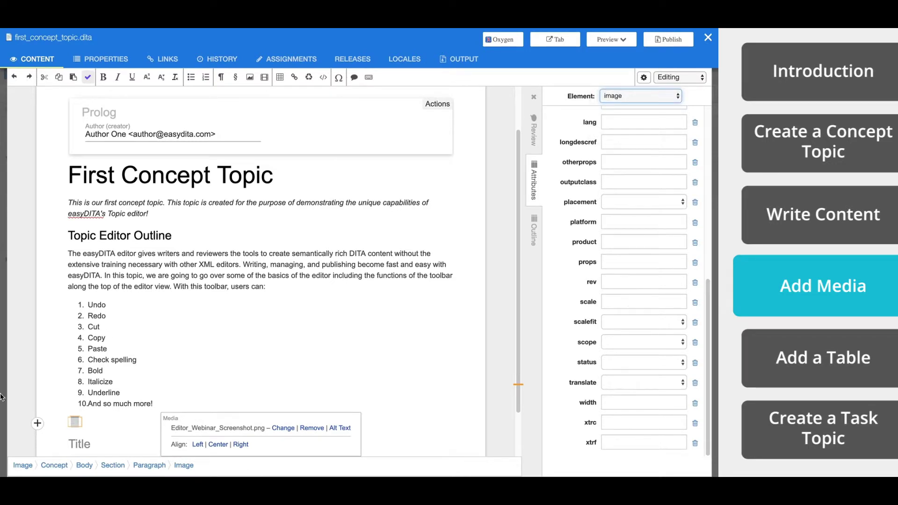
{"action": "left_click", "coordinate": [77, 421]}
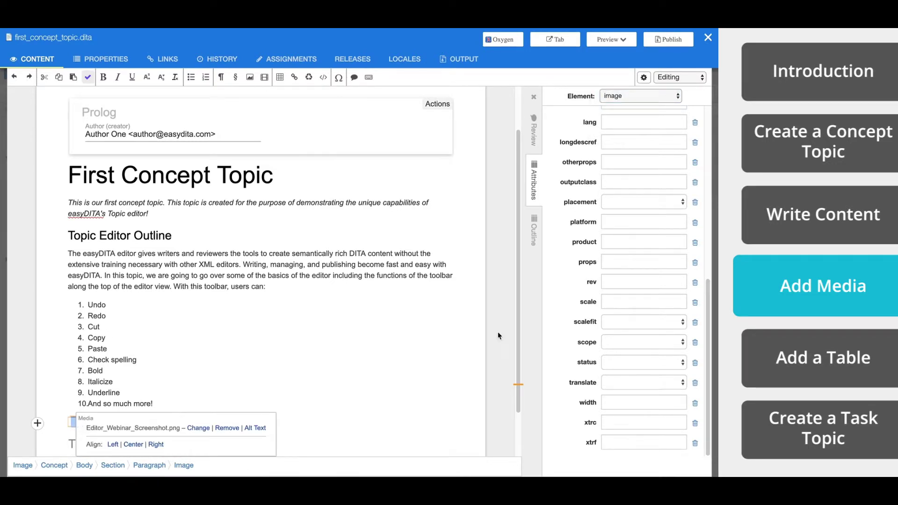
{"action": "left_click", "coordinate": [630, 398]}
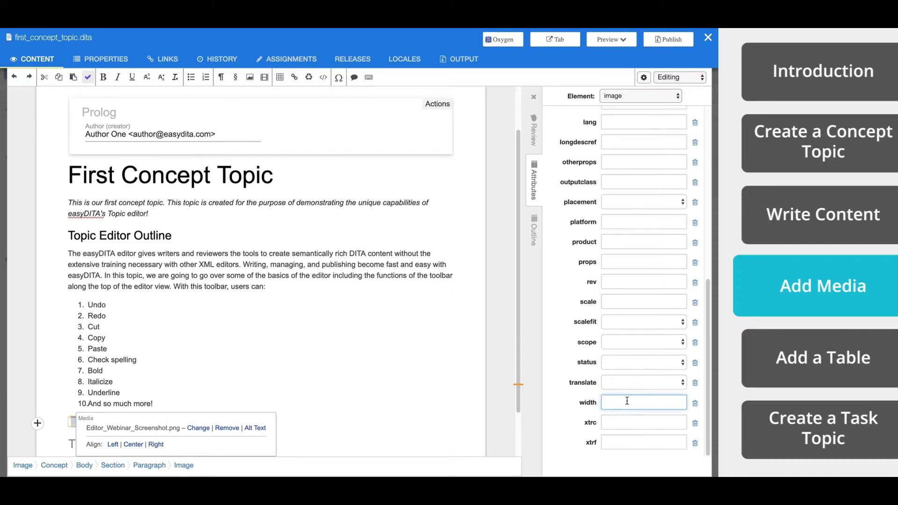
{"action": "type", "text": "420px"}
{"action": "key", "text": "Return"}
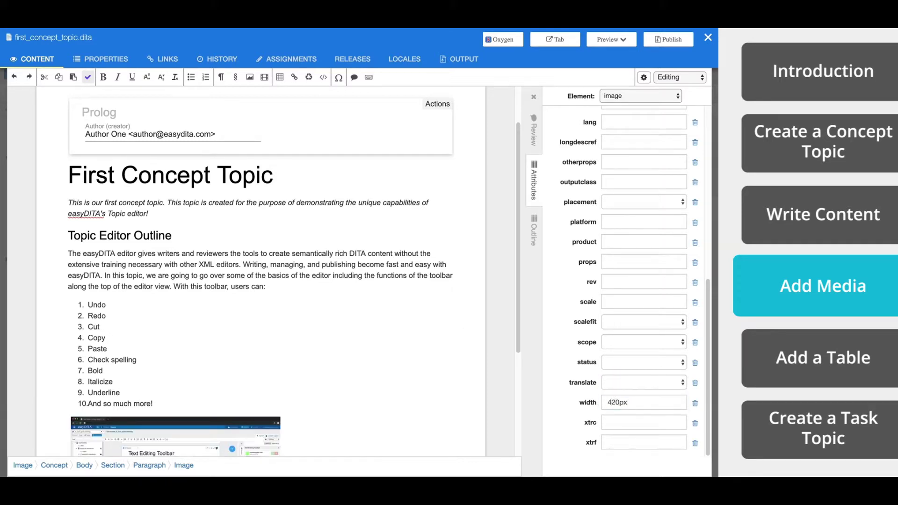
{"action": "scroll", "coordinate": [340, 376], "scroll_direction": "down", "scroll_amount": 2}
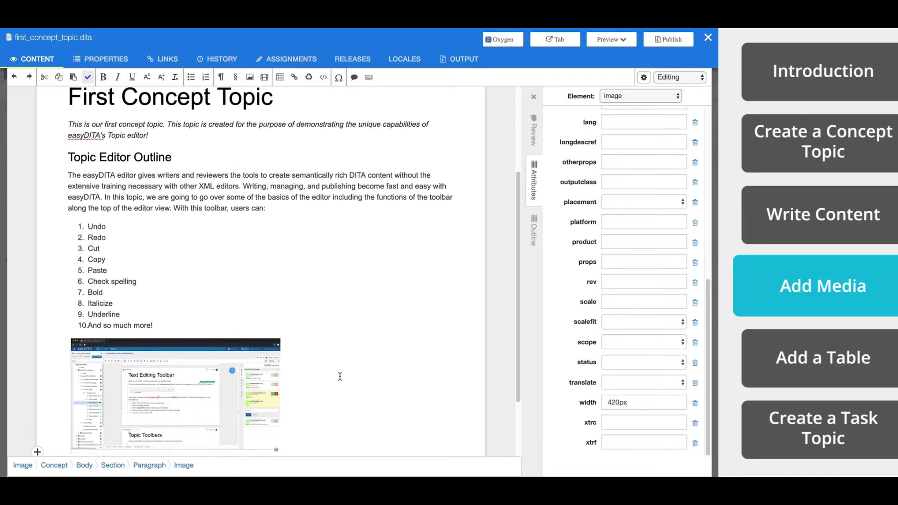
{"action": "scroll", "coordinate": [340, 377], "scroll_direction": "down", "scroll_amount": 1}
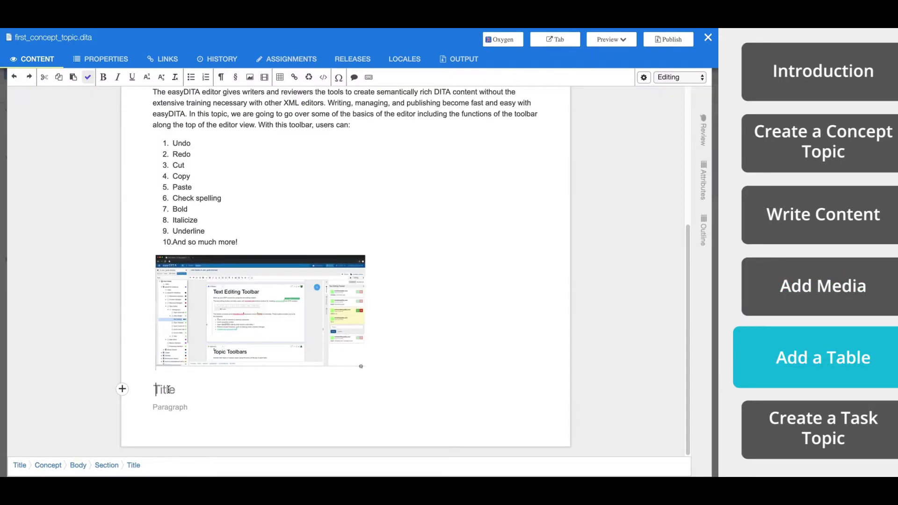
Title the new section 'Creating a Table' and begin a table in its paragraph.
{"action": "type", "text": "Creating a Table"}
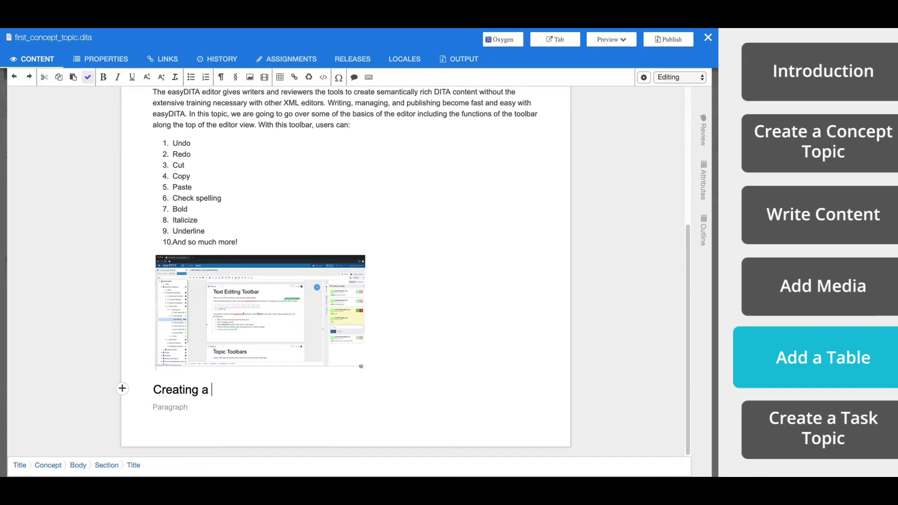
{"action": "left_click", "coordinate": [162, 408]}
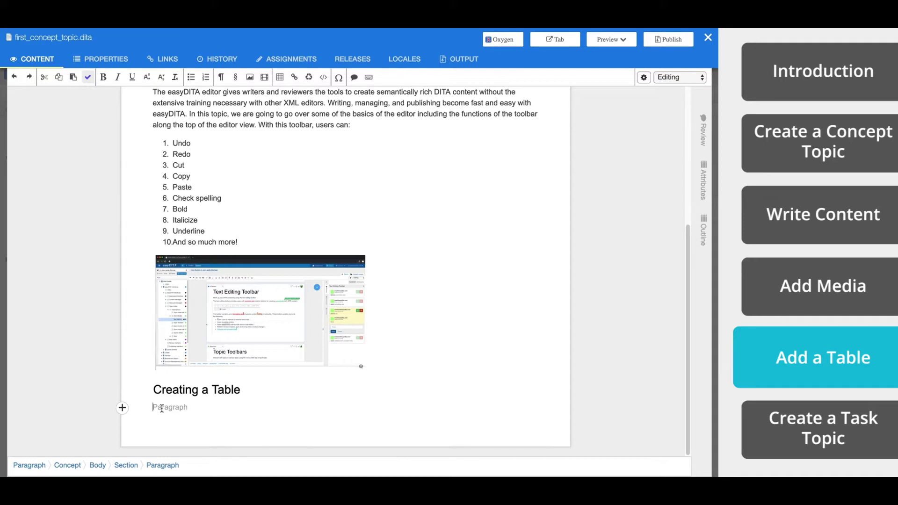
{"action": "left_click", "coordinate": [280, 77]}
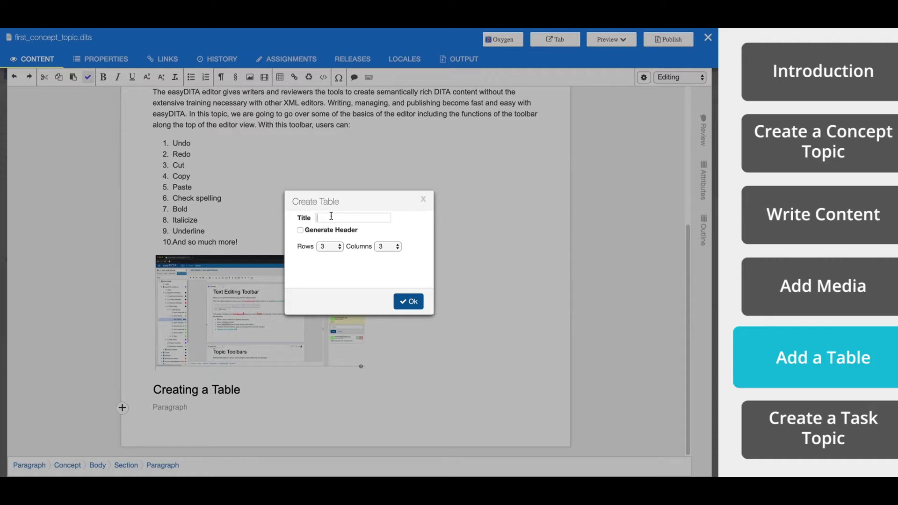
Create a 3x3 table titled 'Components included' with a generated header row.
{"action": "type", "text": "Components included"}
{"action": "left_click", "coordinate": [301, 231]}
{"action": "left_click", "coordinate": [409, 301]}
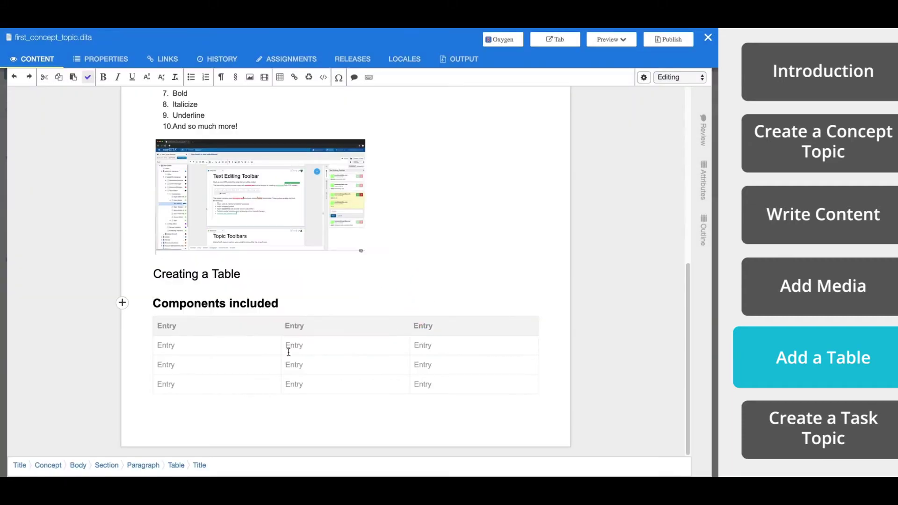
Enter the headers Component Type, Components included PR1 and Components included PR2.
{"action": "left_click", "coordinate": [208, 326]}
{"action": "type", "text": "Component Type"}
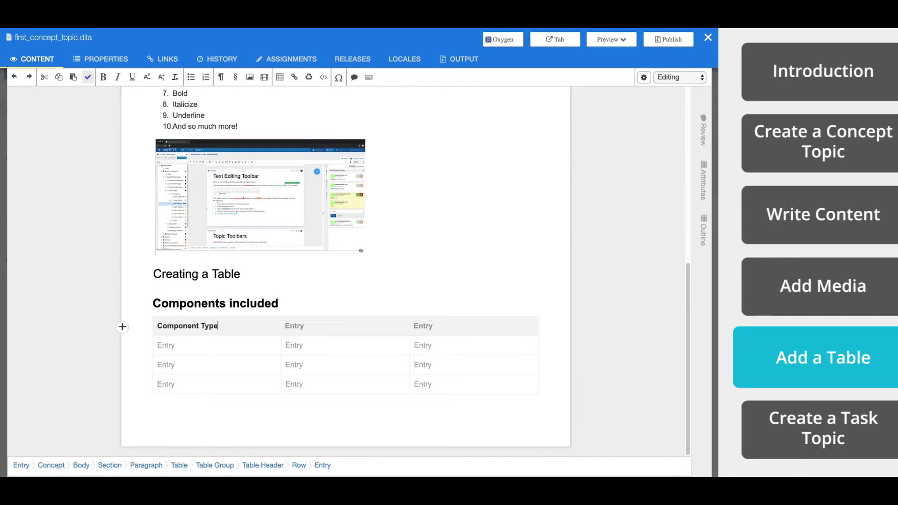
{"action": "key", "text": "Tab"}
{"action": "type", "text": "Components included PR1"}
{"action": "key", "text": "Tab"}
{"action": "type", "text": "Components included PR2"}
Enter rows Widget one and Widget two with the counts 3, 7, 6 and 1.
{"action": "key", "text": "Tab"}
{"action": "type", "text": "Widget one"}
{"action": "key", "text": "Down"}
{"action": "type", "text": "Widget two"}
{"action": "key", "text": "Tab"}
{"action": "key", "text": "Tab"}
{"action": "type", "text": "3"}
{"action": "key", "text": "Tab"}
{"action": "type", "text": "7"}
{"action": "key", "text": "Tab"}
{"action": "key", "text": "Tab"}
{"action": "type", "text": "6"}
{"action": "key", "text": "Tab"}
{"action": "type", "text": "1"}
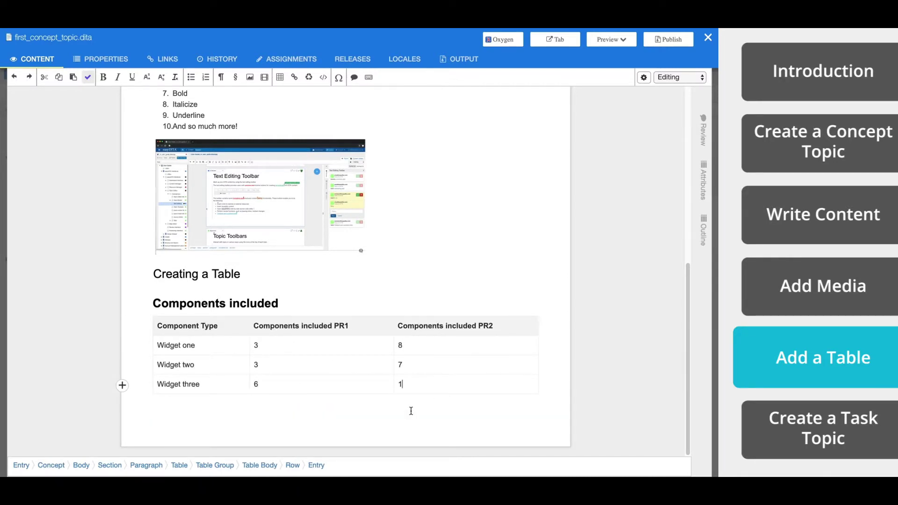
Merge Widget one's PR2 cell into PR1, then split it back into separate 3 and 8 cells.
{"action": "left_click", "coordinate": [421, 345]}
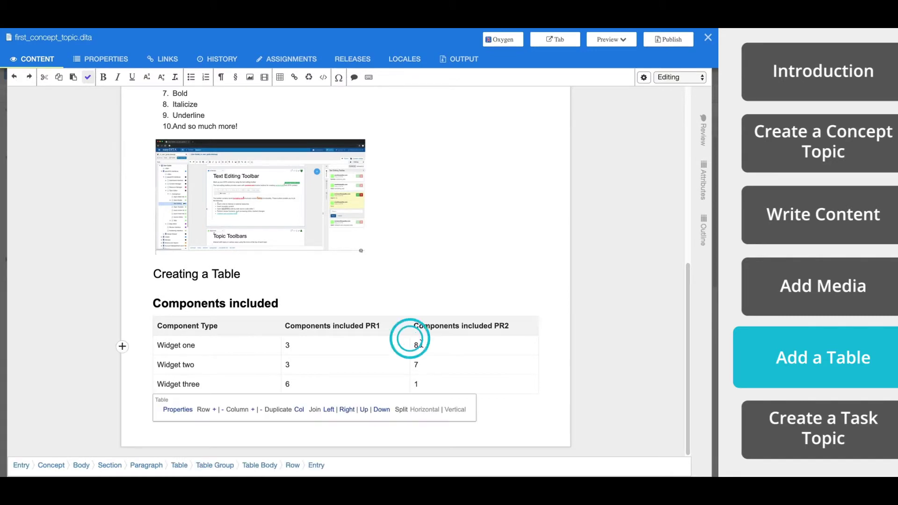
{"action": "left_click", "coordinate": [329, 410]}
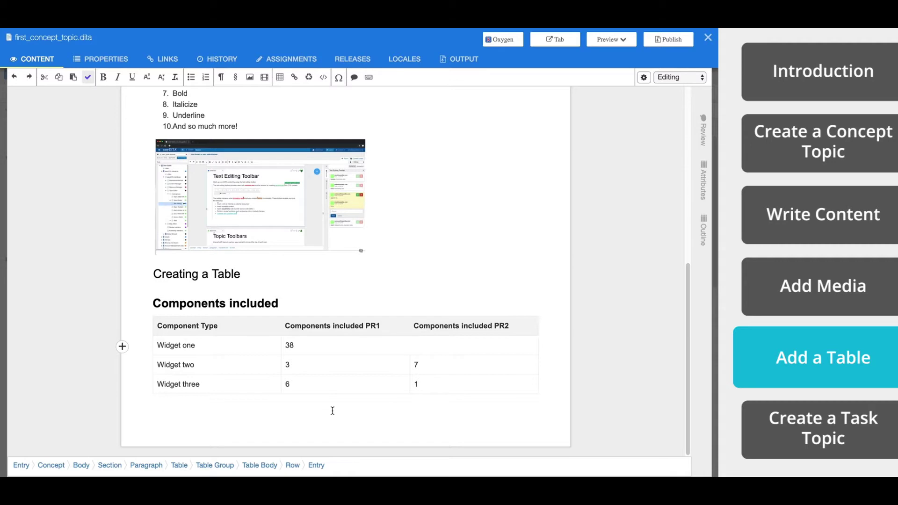
{"action": "left_click", "coordinate": [297, 345]}
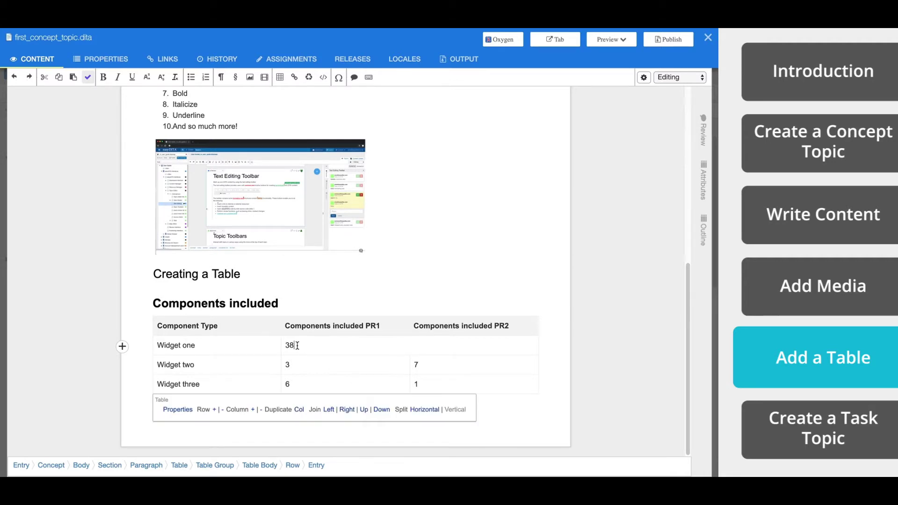
{"action": "left_click", "coordinate": [422, 411]}
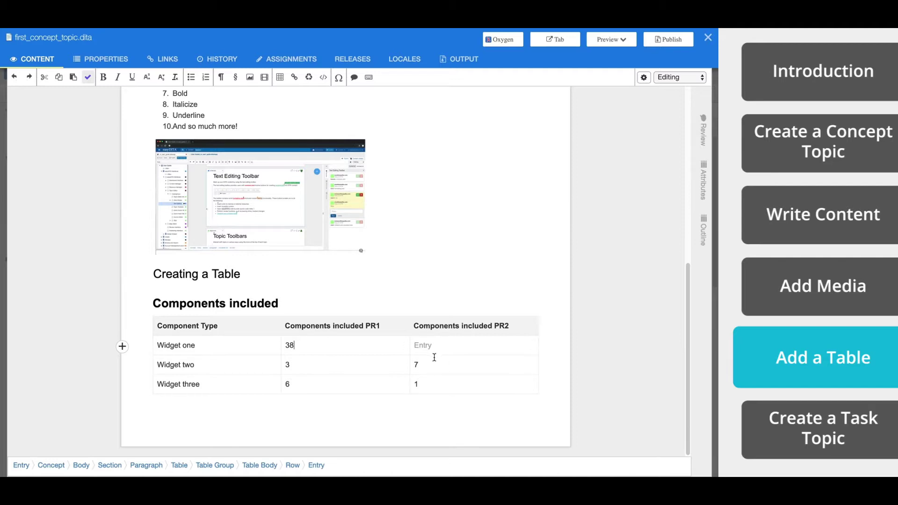
{"action": "left_click", "coordinate": [289, 344]}
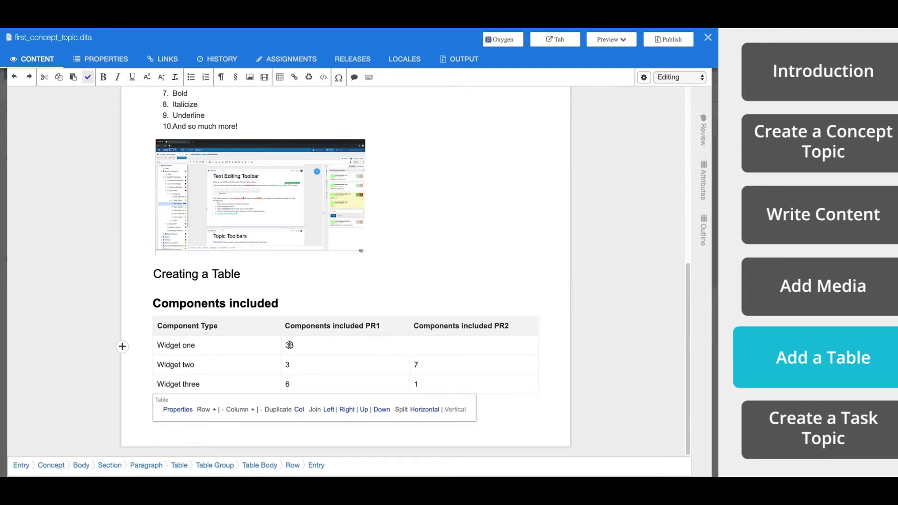
{"action": "left_click", "coordinate": [424, 410]}
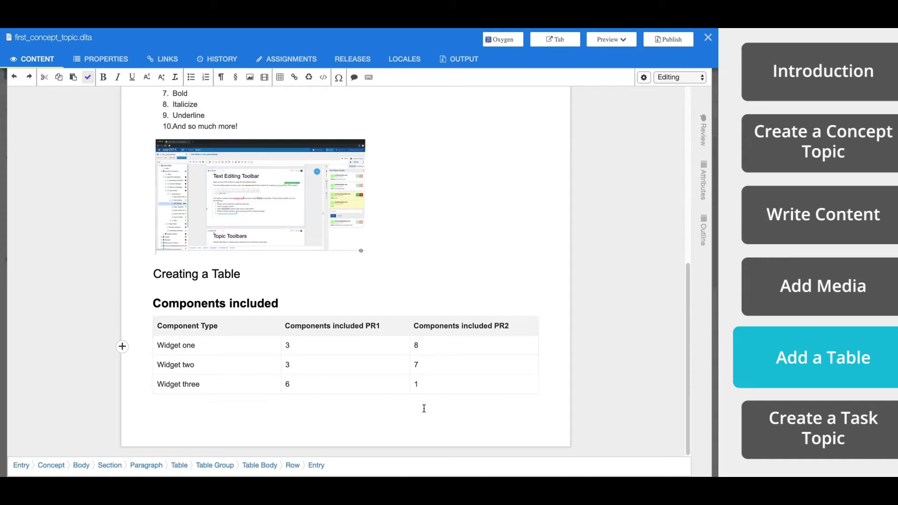
{"action": "left_click", "coordinate": [199, 346]}
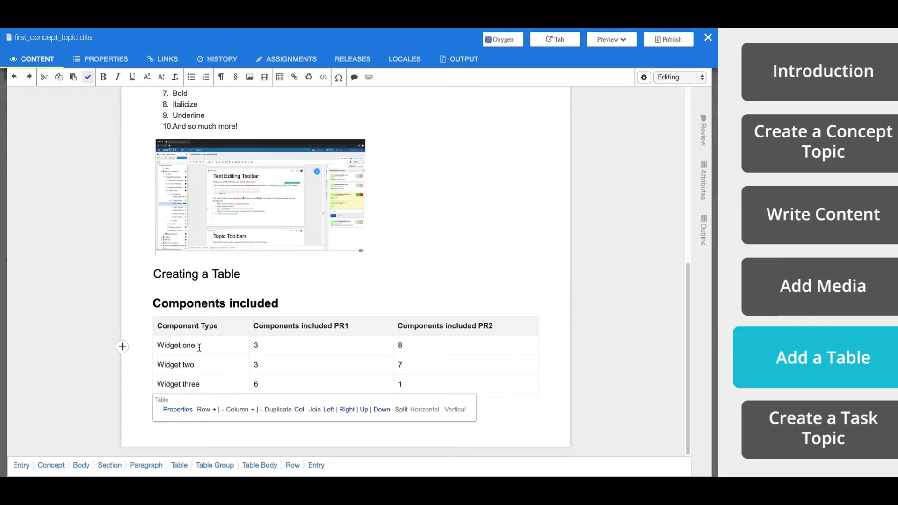
Set the Components included table's rowheader attribute to firstcol so the widget names become row headers.
{"action": "left_click", "coordinate": [705, 180]}
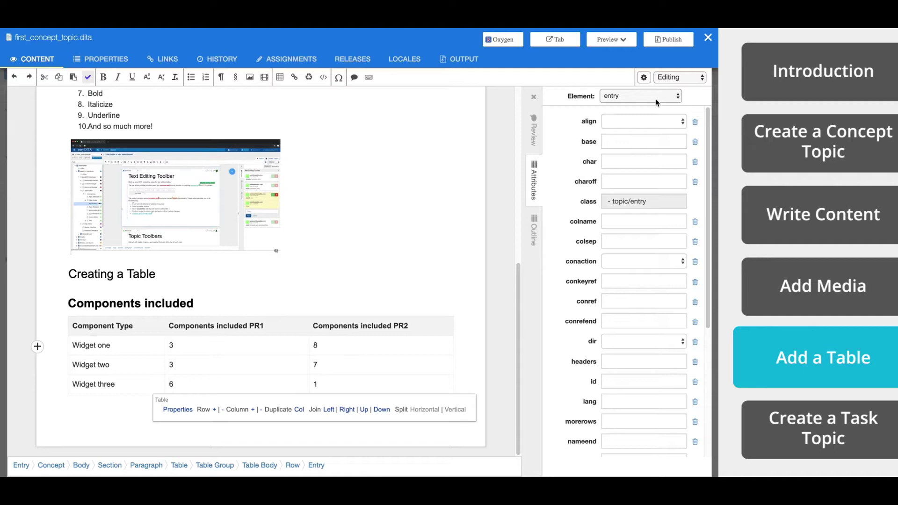
{"action": "left_click", "coordinate": [656, 101]}
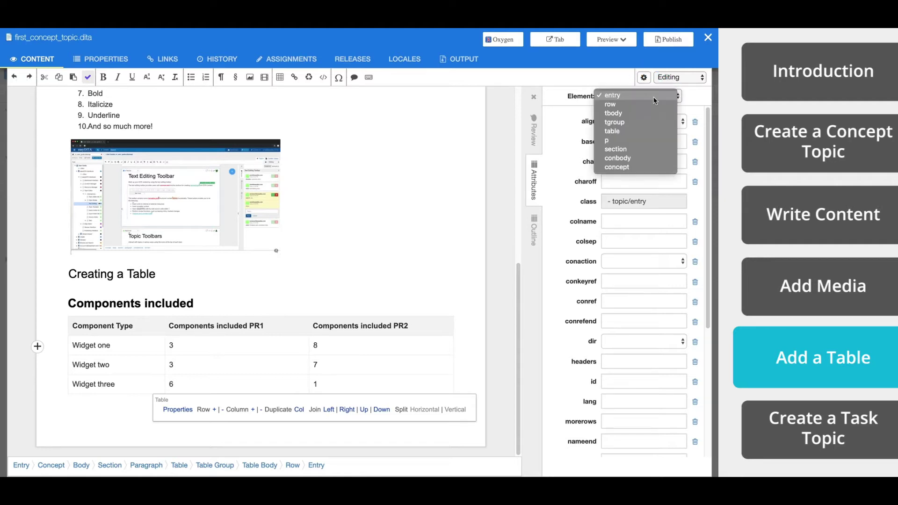
{"action": "left_click", "coordinate": [629, 135]}
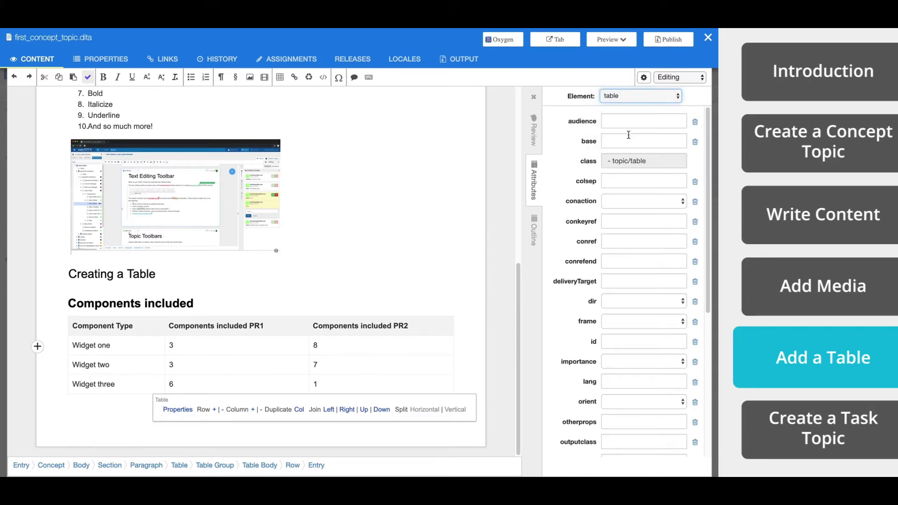
{"action": "scroll", "coordinate": [633, 164], "scroll_direction": "down", "scroll_amount": 2}
{"action": "scroll", "coordinate": [634, 164], "scroll_direction": "down", "scroll_amount": 5}
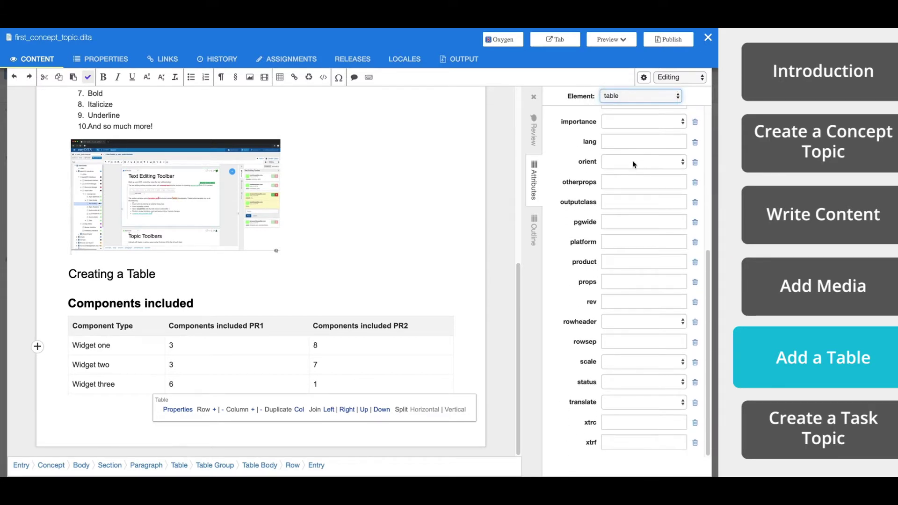
{"action": "left_click", "coordinate": [682, 322]}
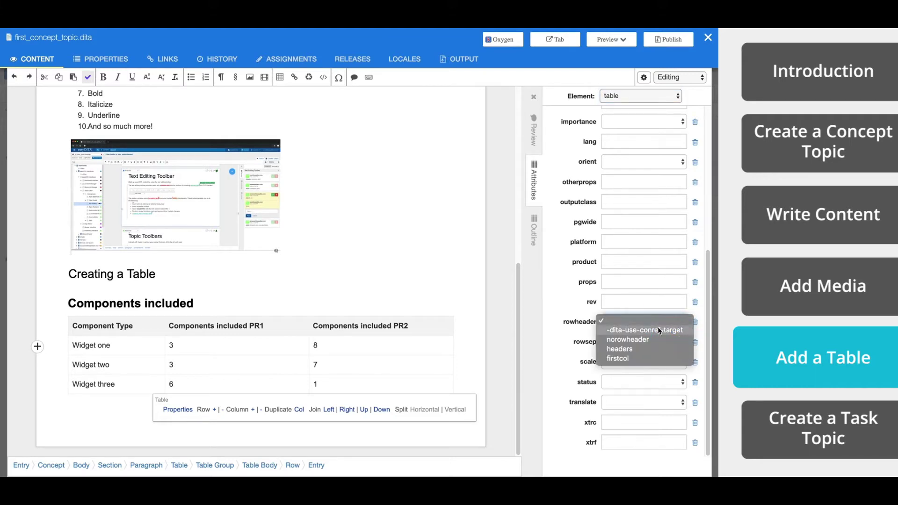
{"action": "left_click", "coordinate": [628, 357]}
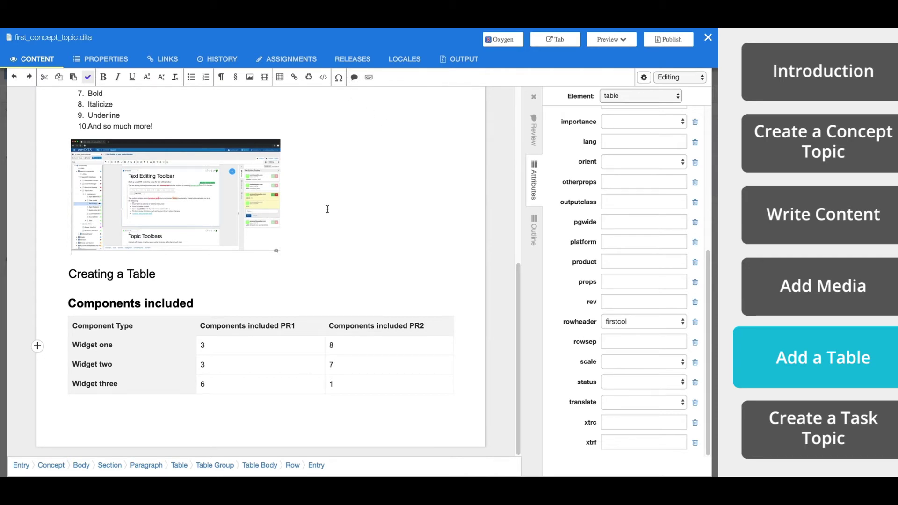
Close the Attributes panel and the concept topic to return to the Demofolder library.
{"action": "scroll", "coordinate": [320, 213], "scroll_direction": "up", "scroll_amount": 10}
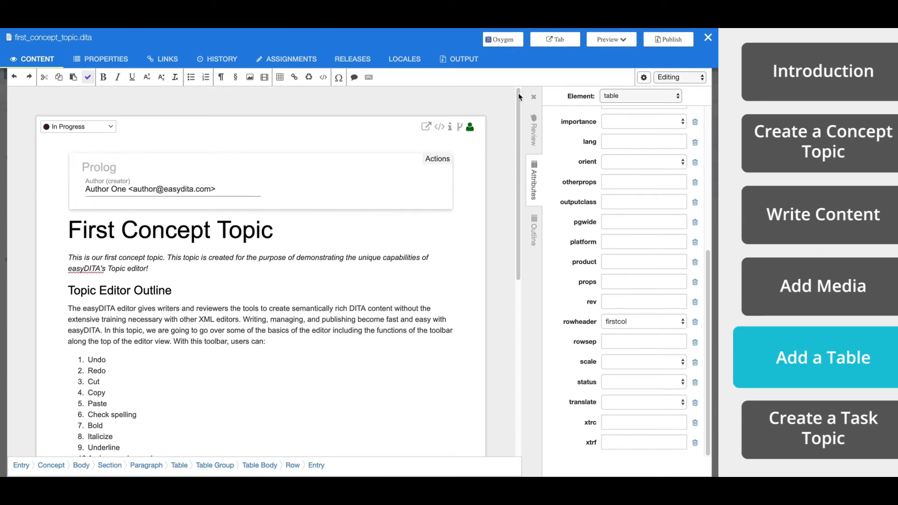
{"action": "left_click", "coordinate": [534, 98]}
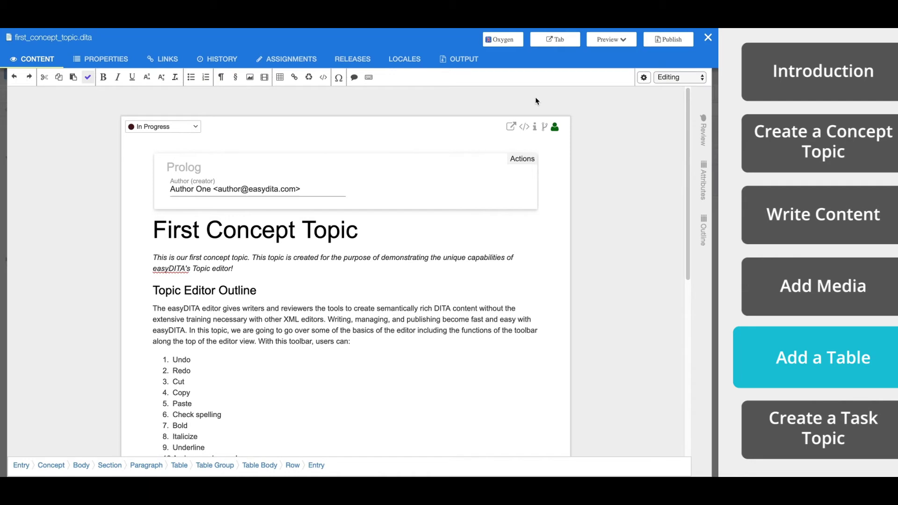
{"action": "left_click", "coordinate": [709, 39]}
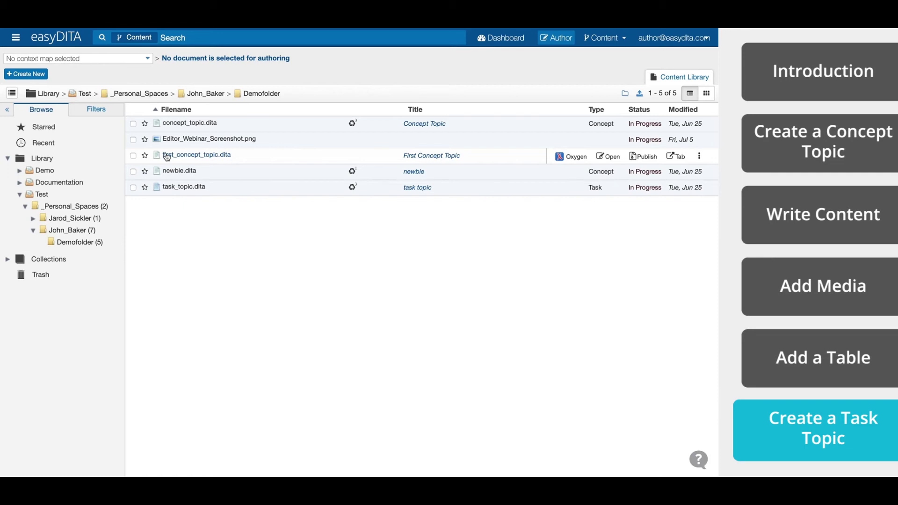
Create a Default Task topic titled 'First Task Topic' and open it for editing.
{"action": "left_click", "coordinate": [19, 76]}
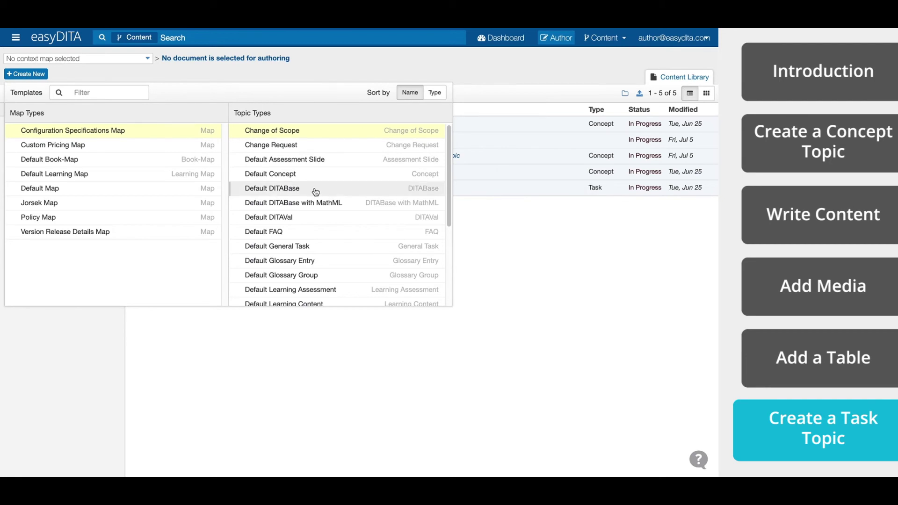
{"action": "scroll", "coordinate": [316, 192], "scroll_direction": "down", "scroll_amount": 5}
{"action": "left_click", "coordinate": [274, 227]}
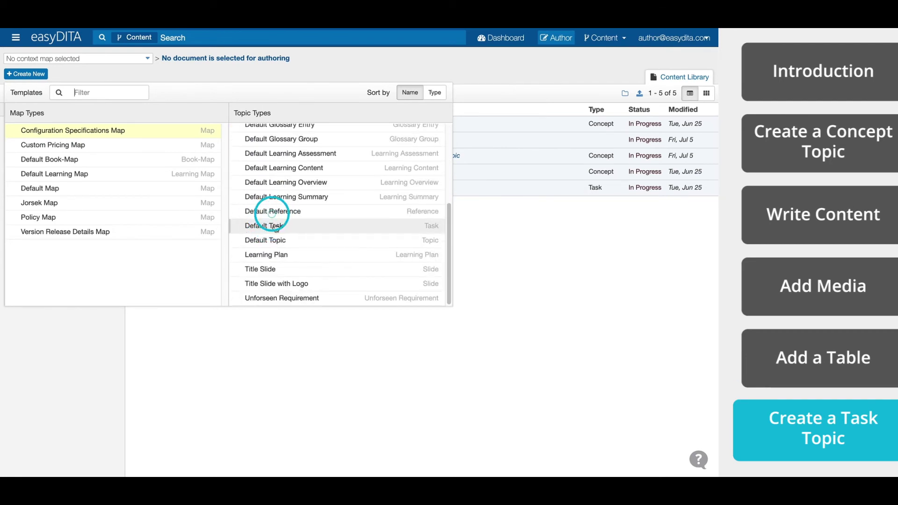
{"action": "type", "text": "First Task Topic"}
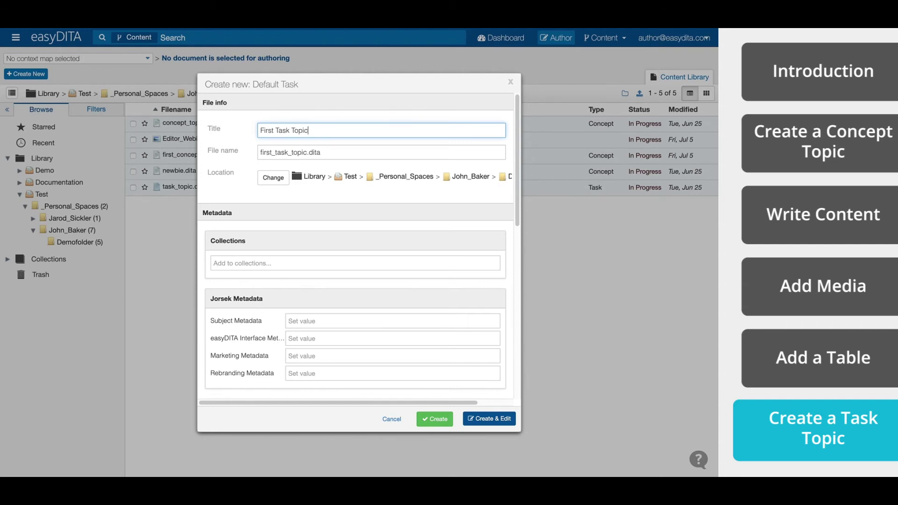
{"action": "left_click", "coordinate": [492, 419]}
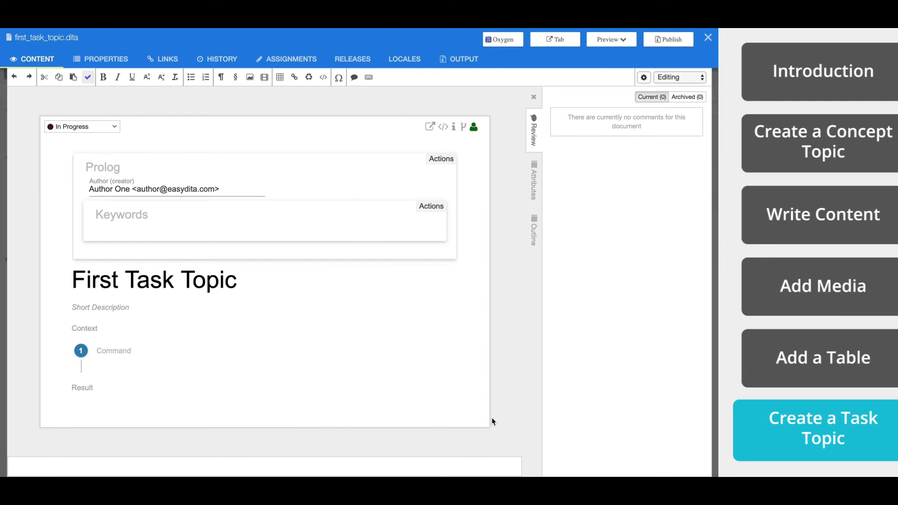
Write the short description about creating a task topic in easyDITA and the computer-access context paragraph.
{"action": "left_click", "coordinate": [533, 97]}
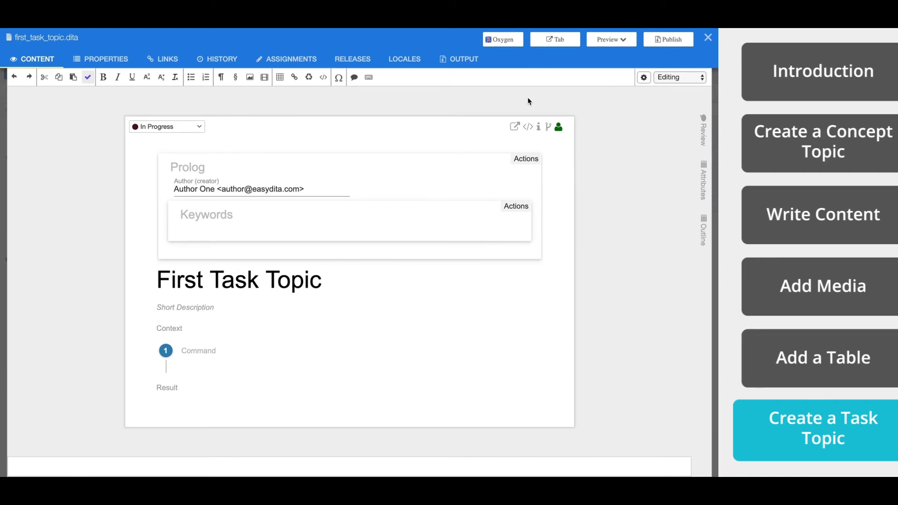
{"action": "left_click", "coordinate": [194, 310]}
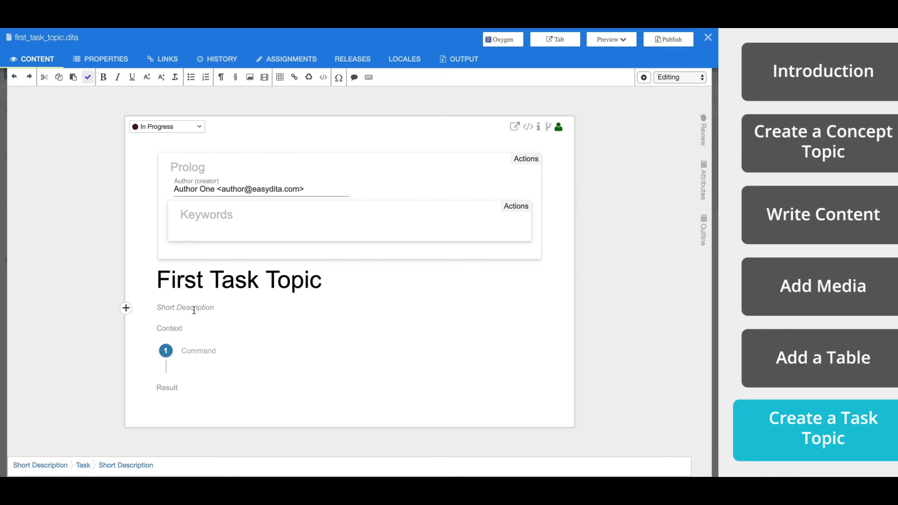
{"action": "left_click", "coordinate": [175, 304]}
{"action": "type", "text": "This task topic will provide the steps necessary to create a task top"}
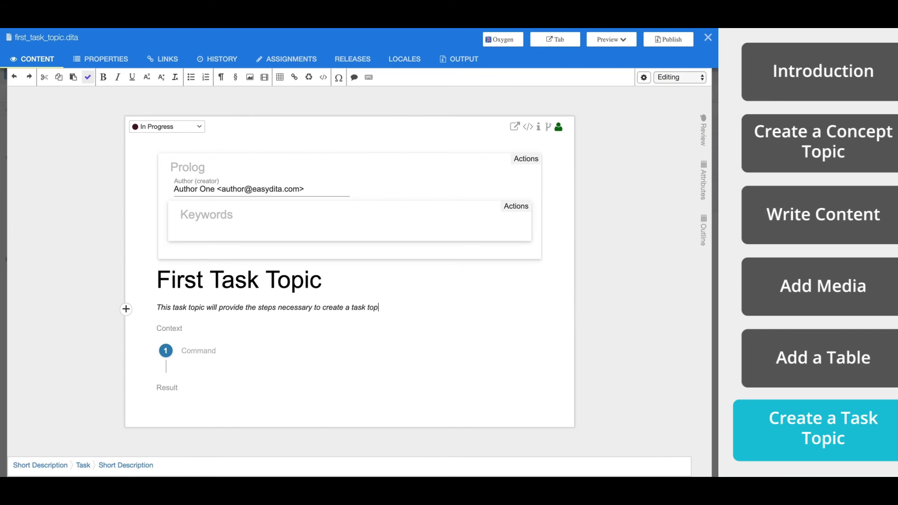
{"action": "type", "text": "ic in easyDITA"}
{"action": "left_click", "coordinate": [161, 328]}
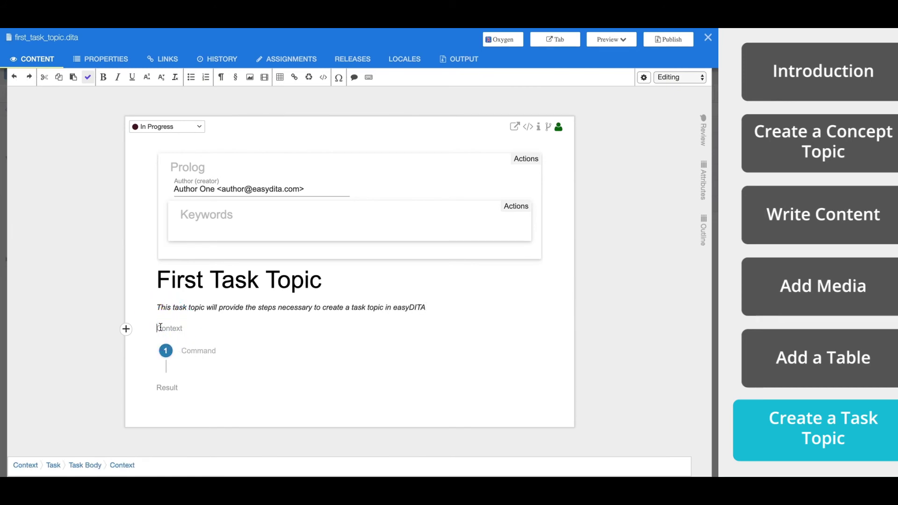
{"action": "type", "text": "In order to complete this task, the user should have access to a computer with a working internet connection, a bro"}
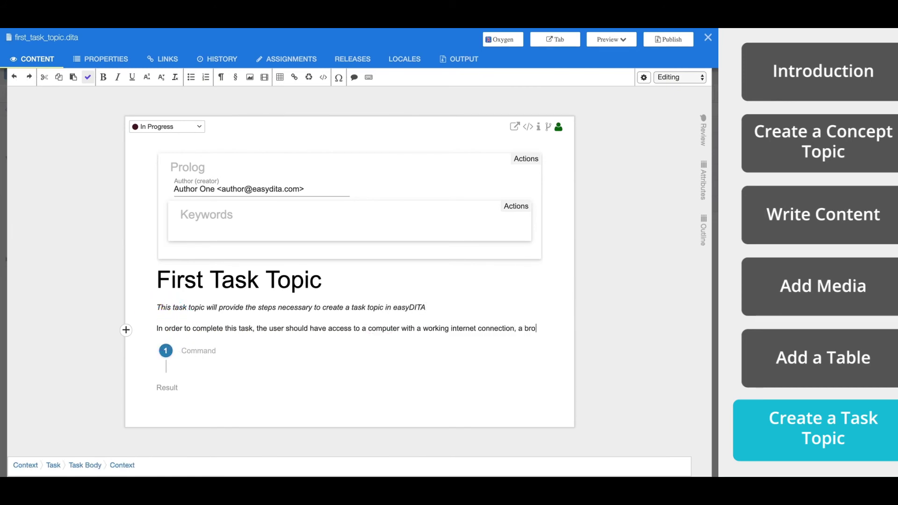
{"action": "type", "text": "wser, and an easyDITA account"}
Enter the steps: open the Author tab, select Create New, choose Task Topic, enter a file name, create and edit.
{"action": "left_click", "coordinate": [187, 360]}
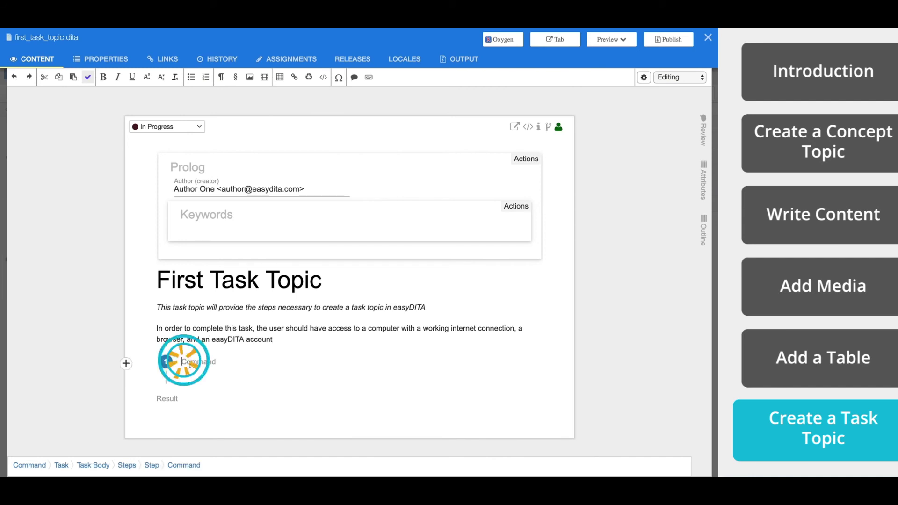
{"action": "type", "text": "Open easyDITA and navigate to the Author tab"}
{"action": "key", "text": "Return"}
{"action": "type", "text": "In the top left corner, select \"Create New\""}
{"action": "key", "text": "Return"}
{"action": "type", "text": "Select the Task Topic from the choices of DITA topic types"}
{"action": "key", "text": "Return"}
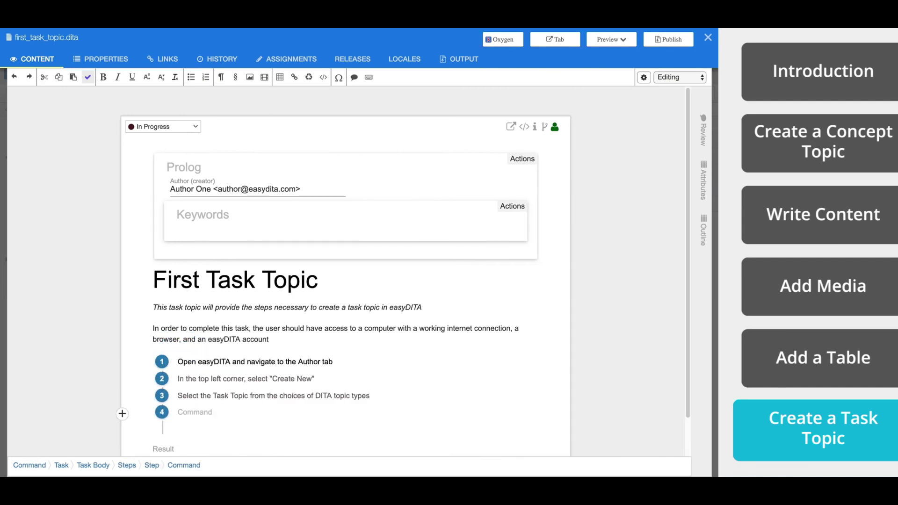
{"action": "type", "text": "Enter a file name"}
{"action": "key", "text": "Return"}
{"action": "type", "text": "select \"create and edit\" Start writing!"}
Add the result sentence about creating a DITA Task topic and close the topic.
{"action": "left_click", "coordinate": [161, 409]}
{"action": "type", "text": "At the conclu"}
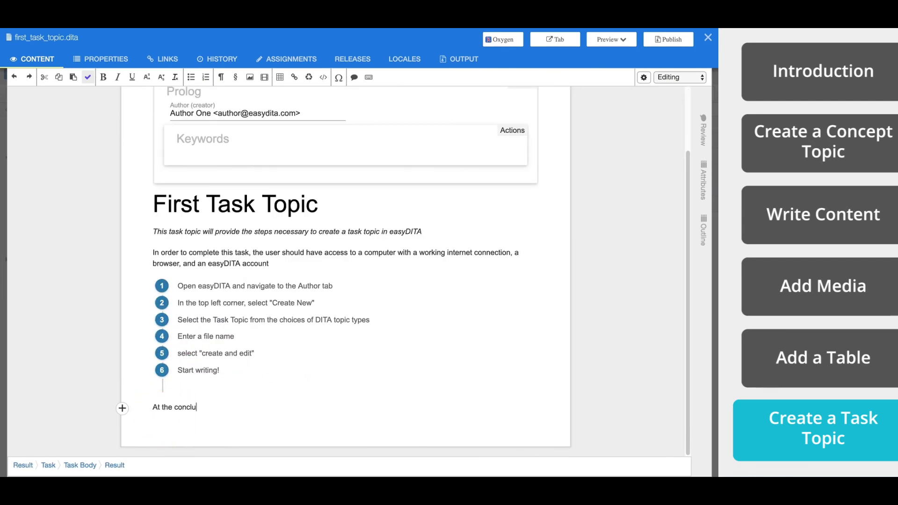
{"action": "type", "text": "sion of these steps you should be well on your w"}
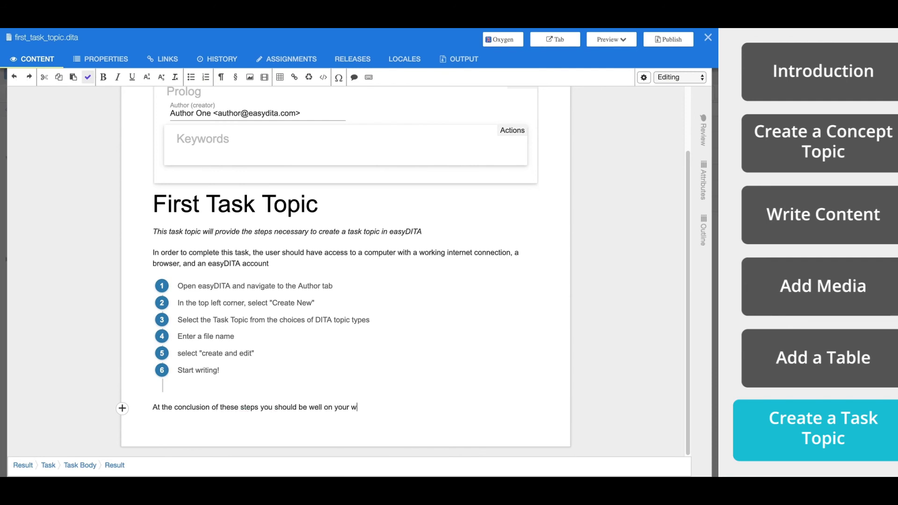
{"action": "type", "text": "ay to creating a DITA Task Topic with easyDITA"}
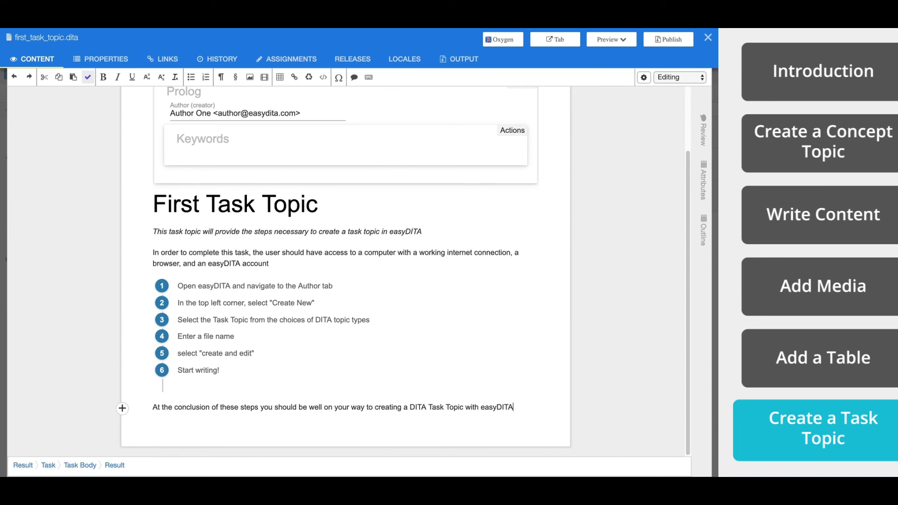
{"action": "left_click", "coordinate": [709, 38]}
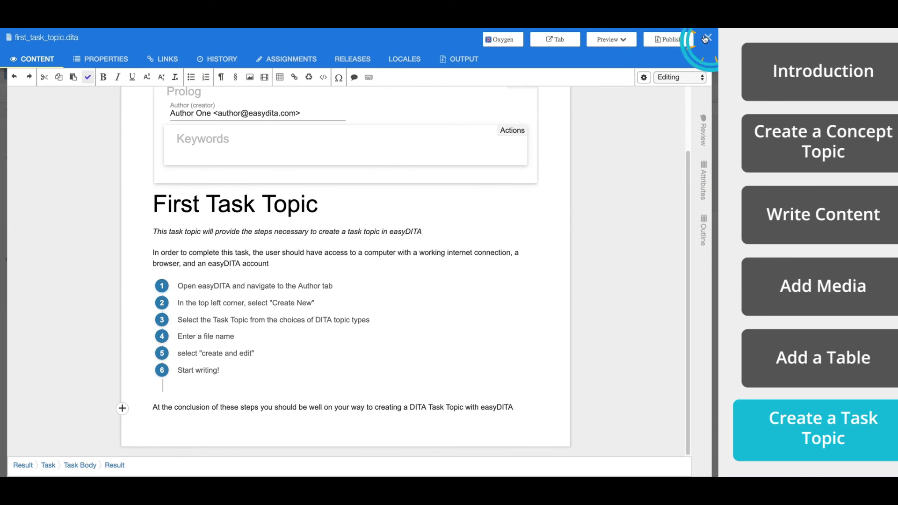